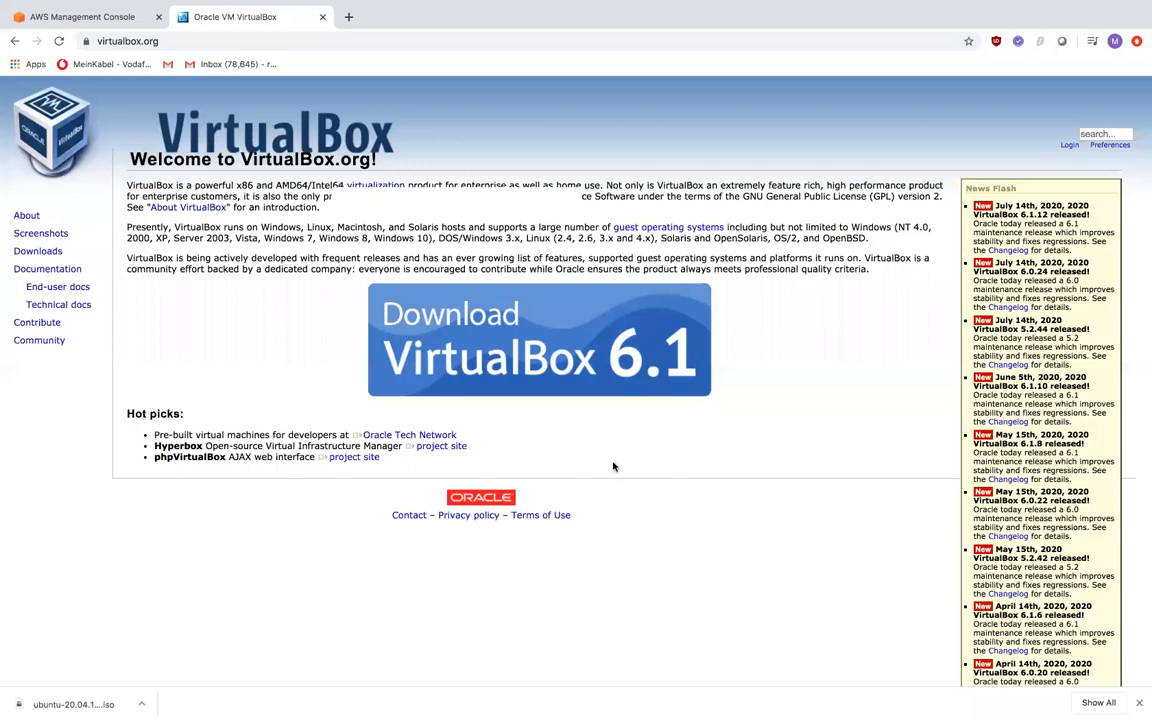
- Check the meeting controls menu, then switch from Chrome to the full-screen Terminal space
mouse_move(668, 6)
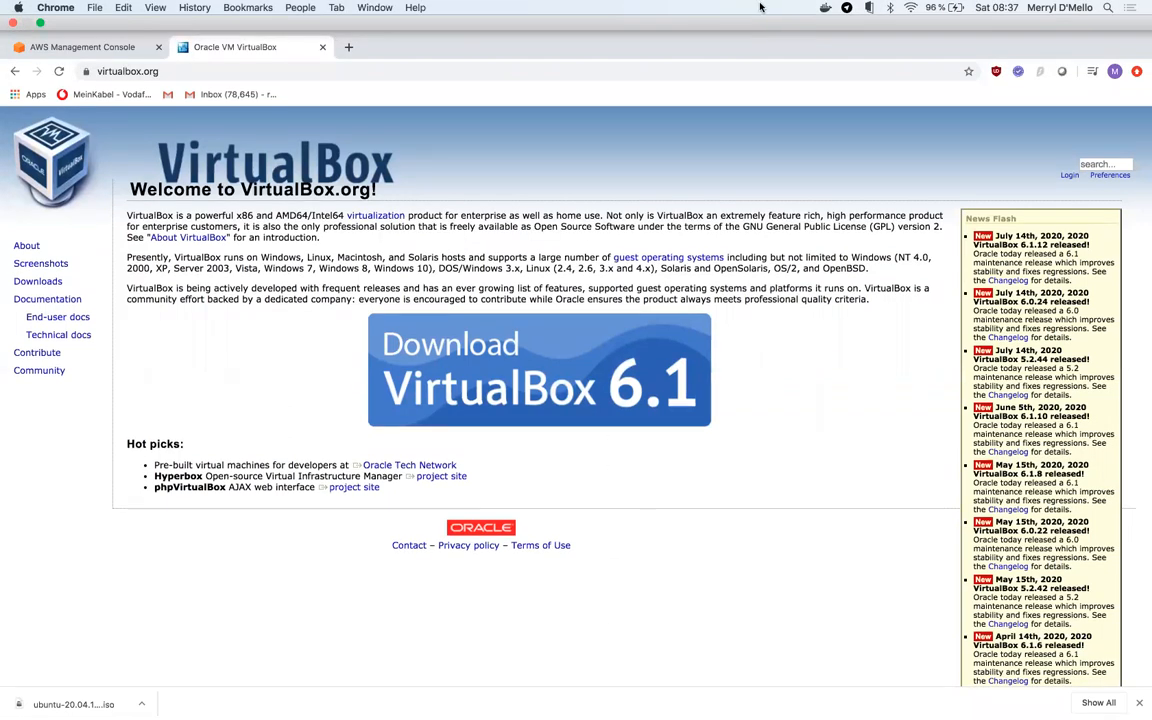
click(806, 7)
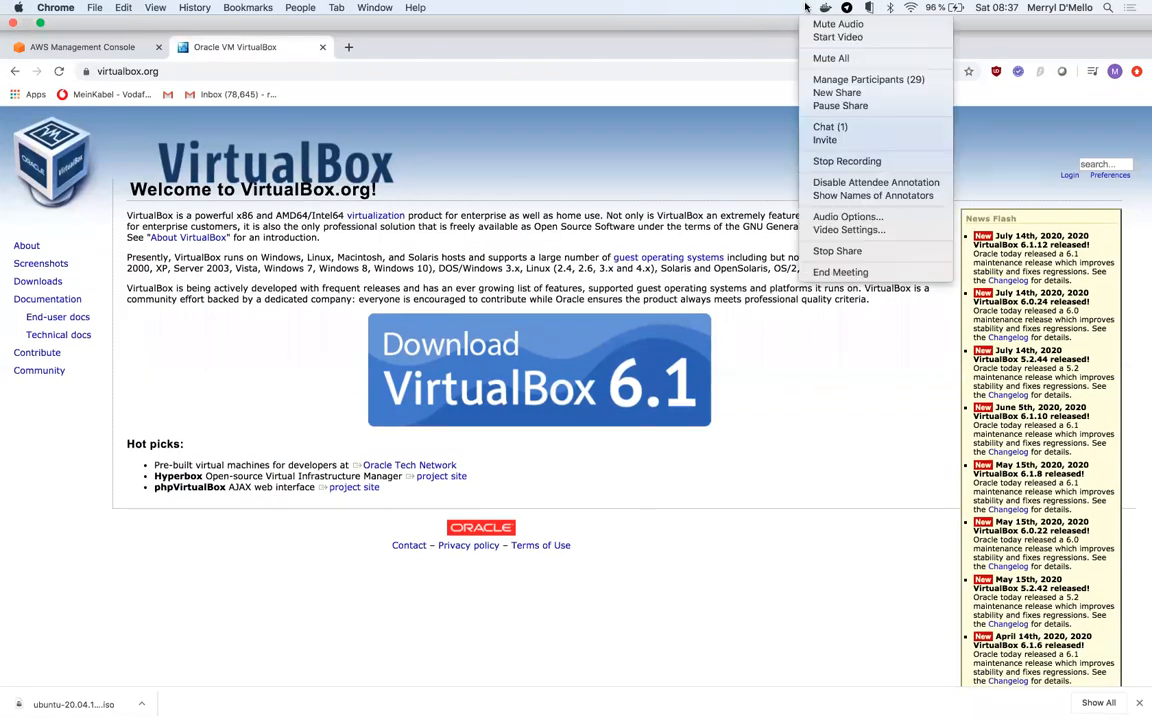
click(831, 79)
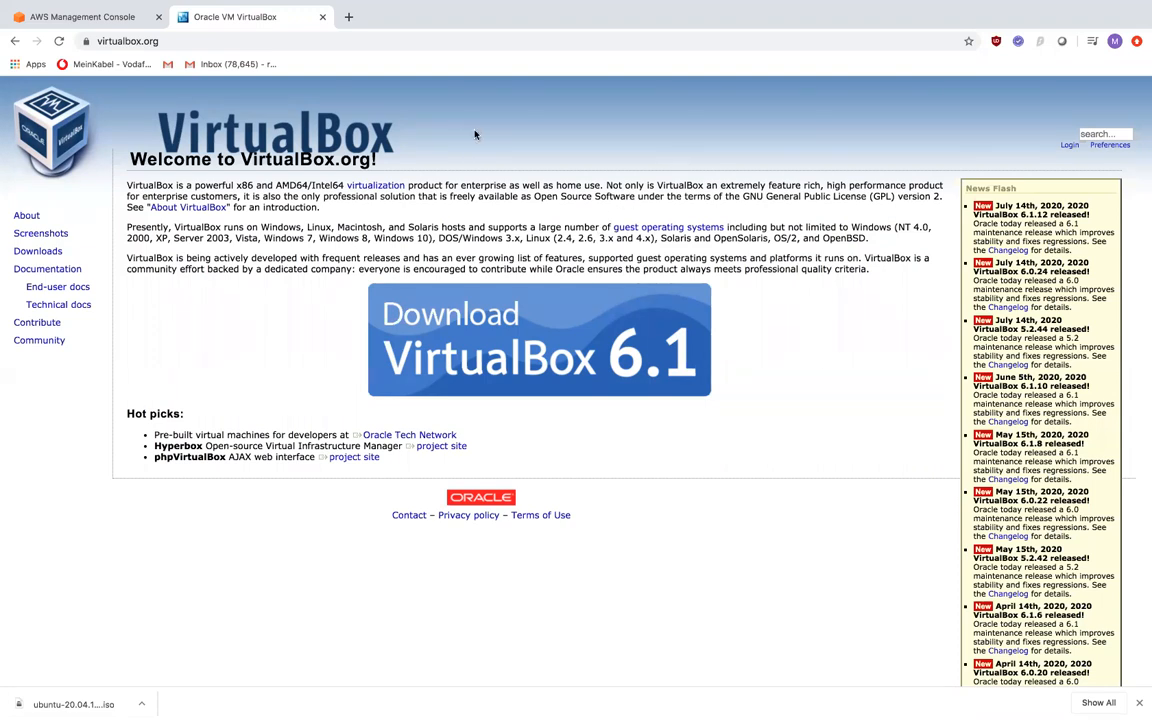
key(ctrl+Left)
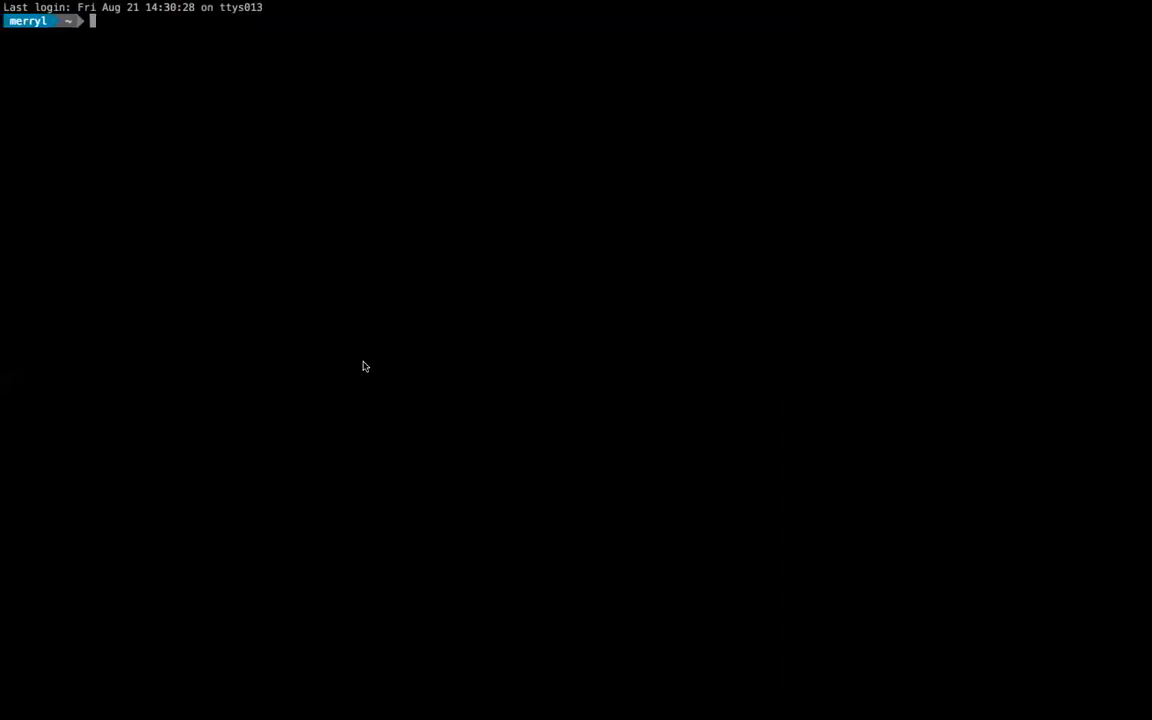
- Switch desktop spaces from Terminal over to the VirtualBox Manager window
key(ctrl+Left)
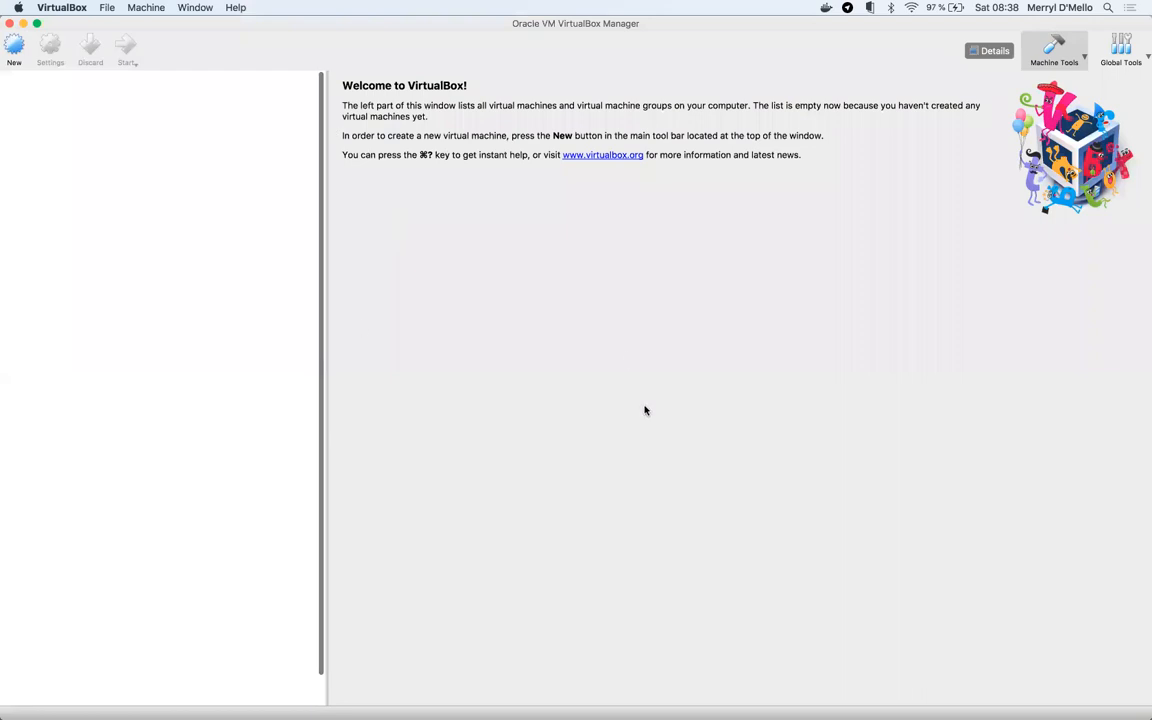
- View the meeting participants, then launch the New virtual machine wizard
click(807, 9)
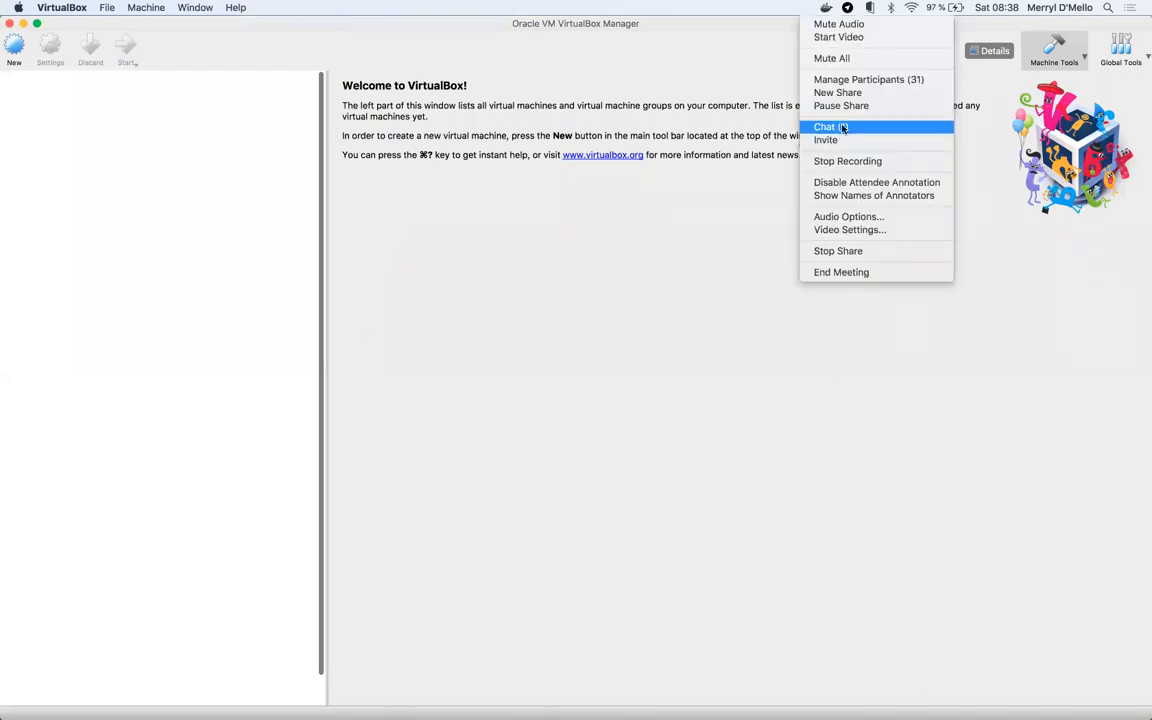
click(854, 80)
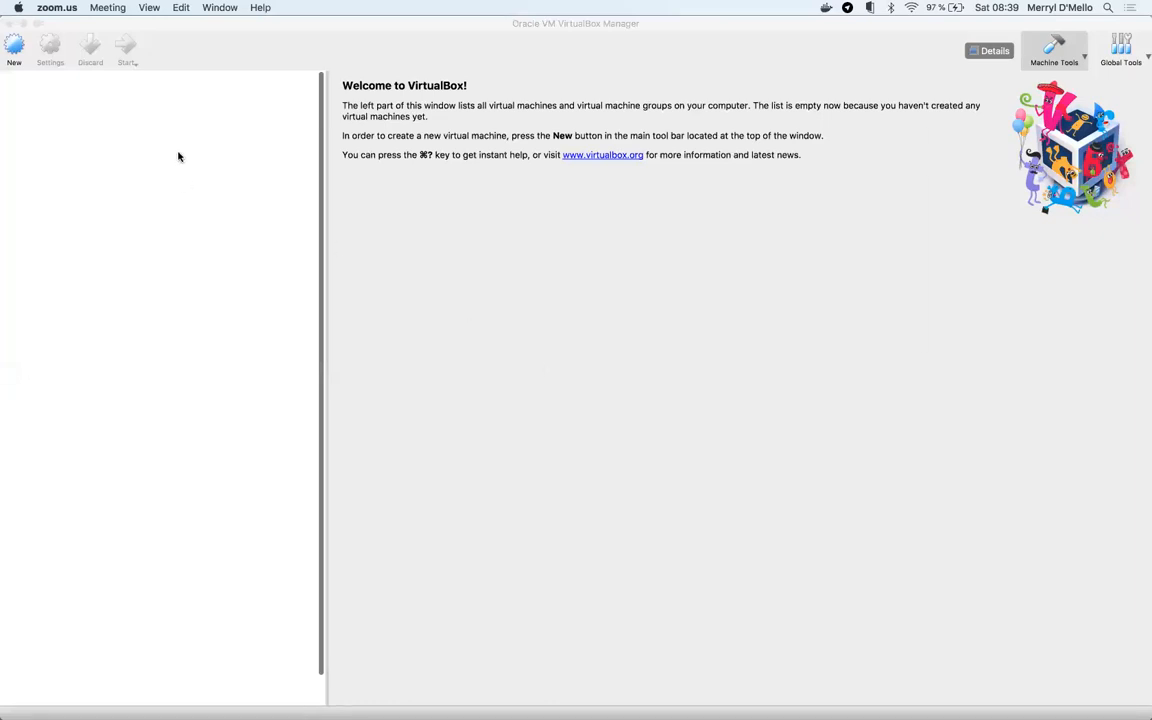
click(15, 46)
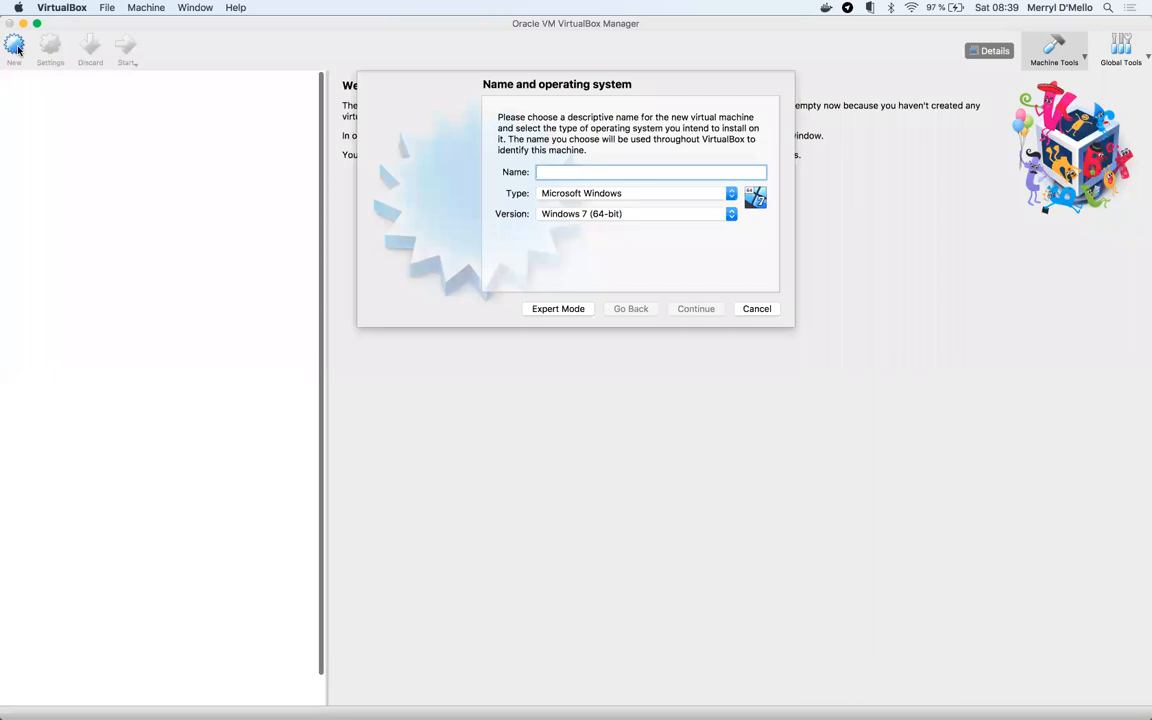
- Name the machine 'Ubuntu' with type Linux and version Ubuntu (64-bit), then continue
text(ubuntu)
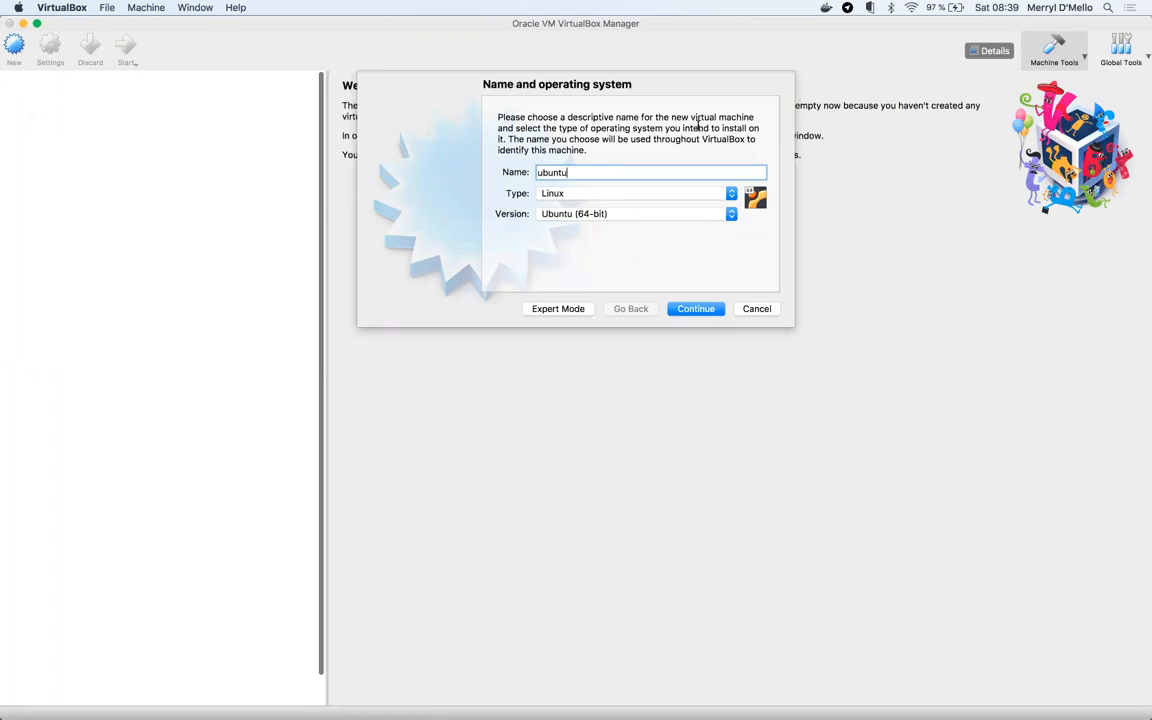
key(Left)
key(Left)
key(Left)
key(Left)
key(BackSpace)
text(U)
click(584, 222)
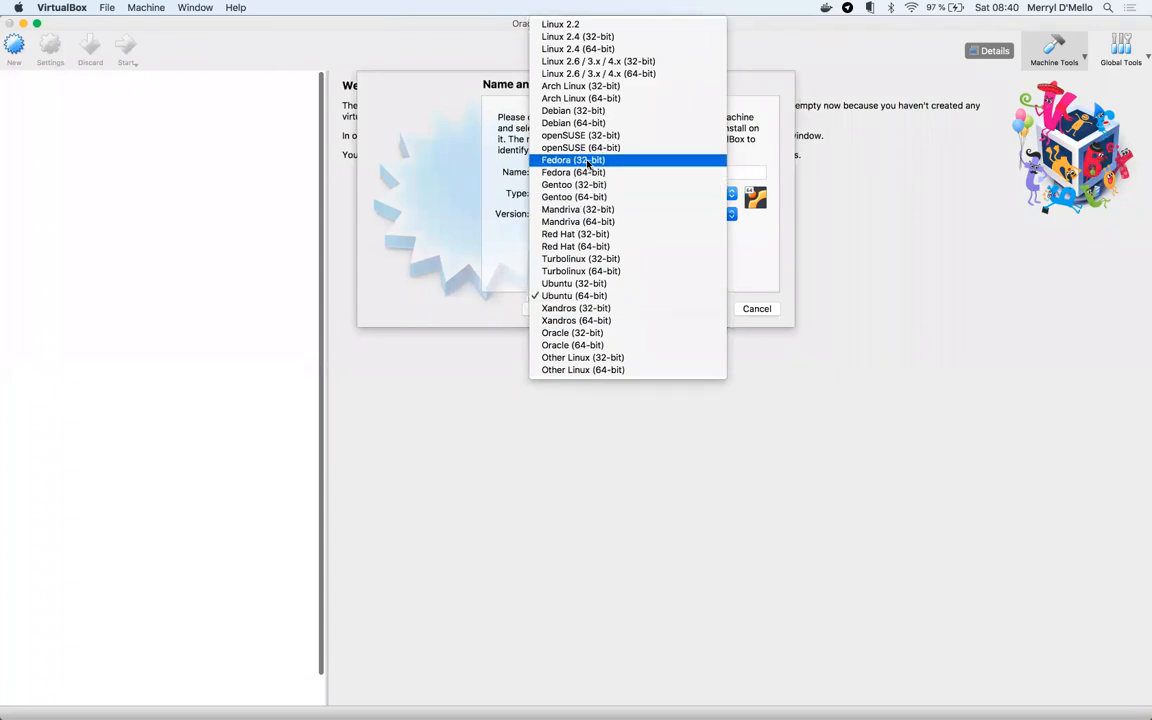
click(770, 259)
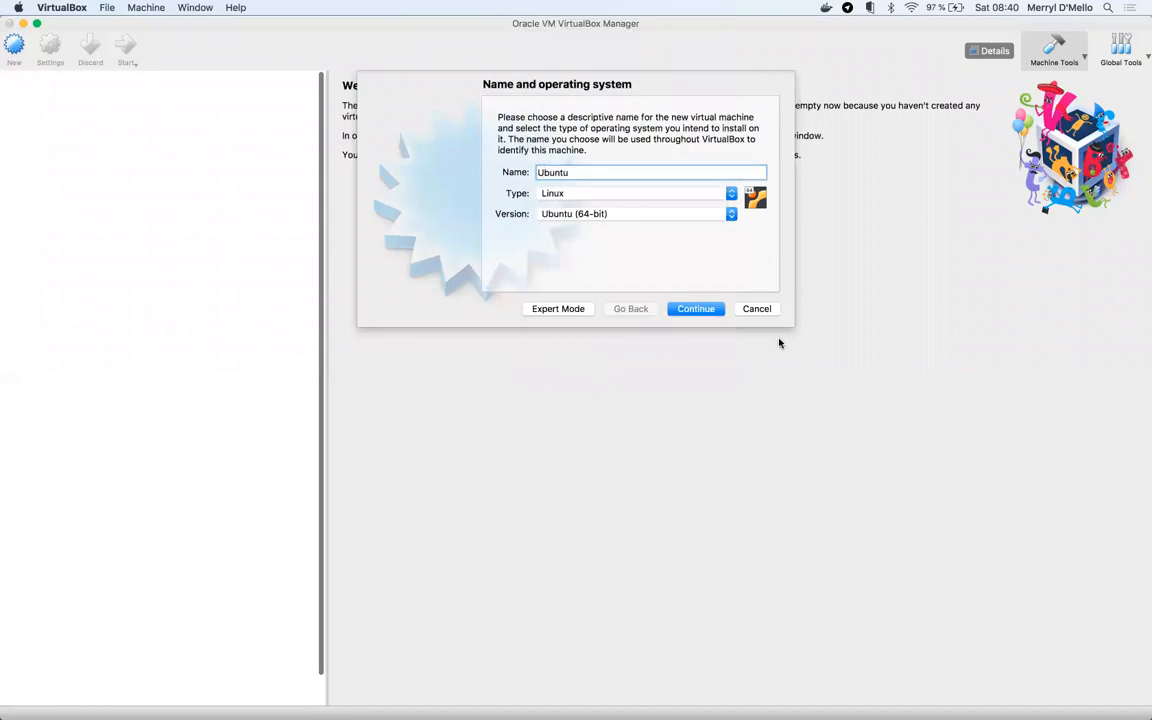
click(707, 311)
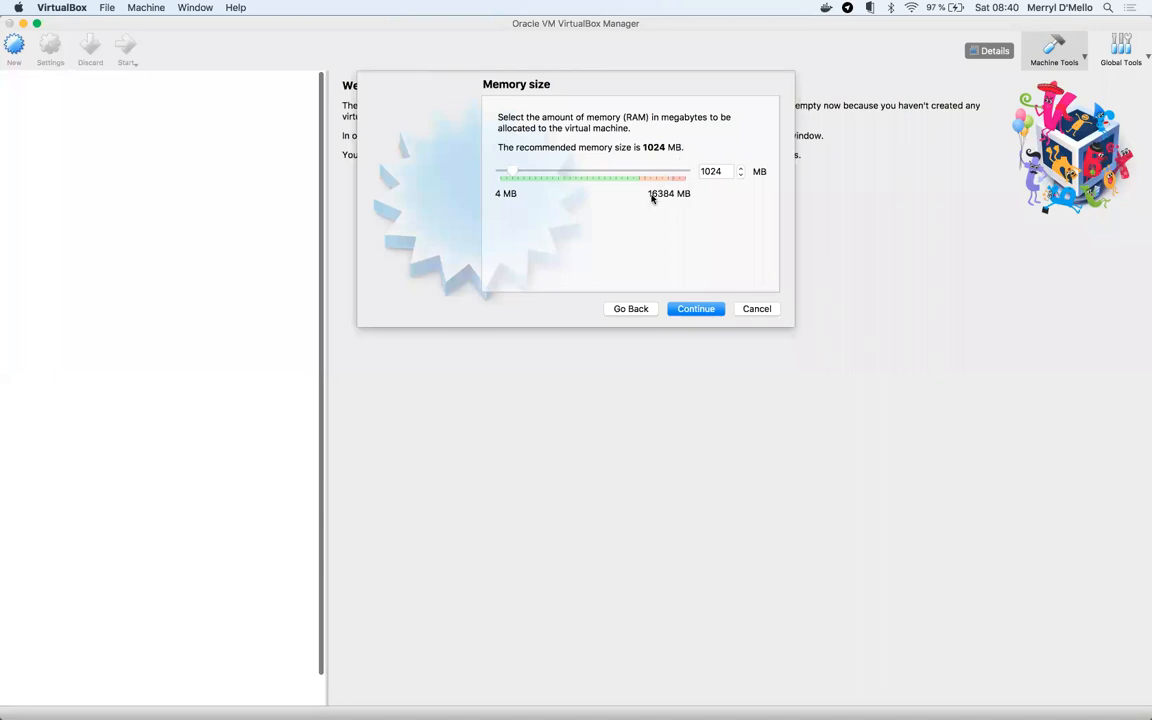
- Raise the machine's memory to 2048 MB and continue to the hard disk page
drag(515, 176, 528, 175)
click(700, 312)
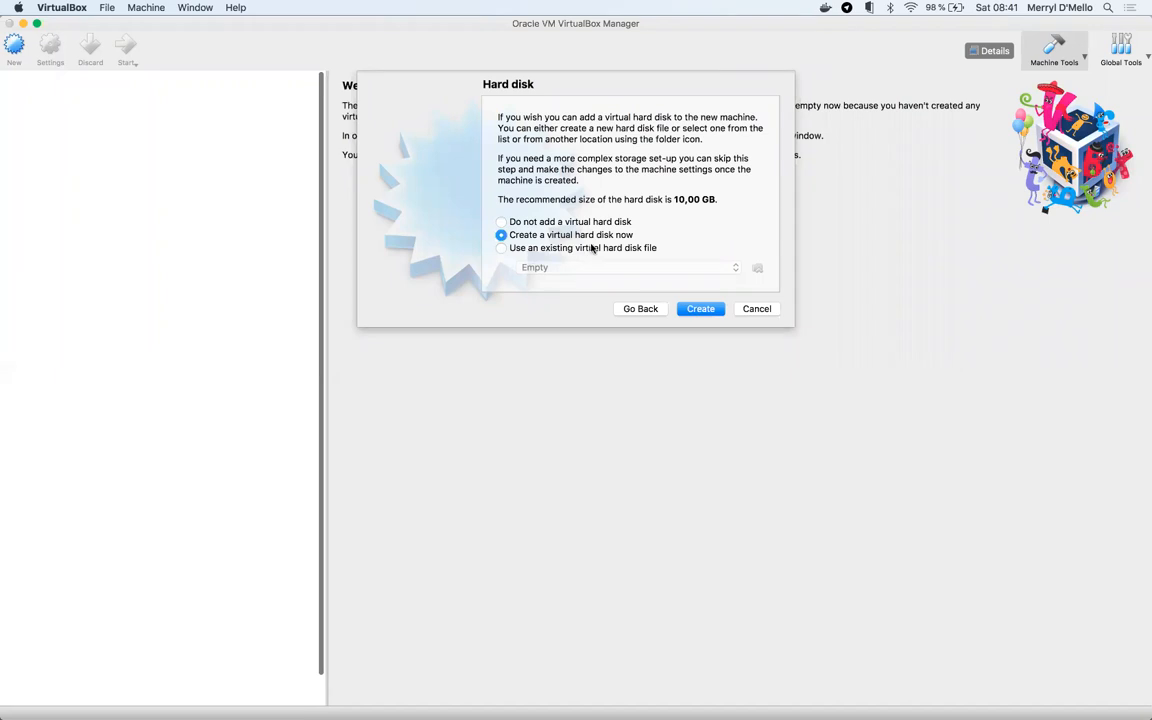
- Create a dynamically allocated 10 GB VDI disk named Ubuntu, completing the machine
click(701, 309)
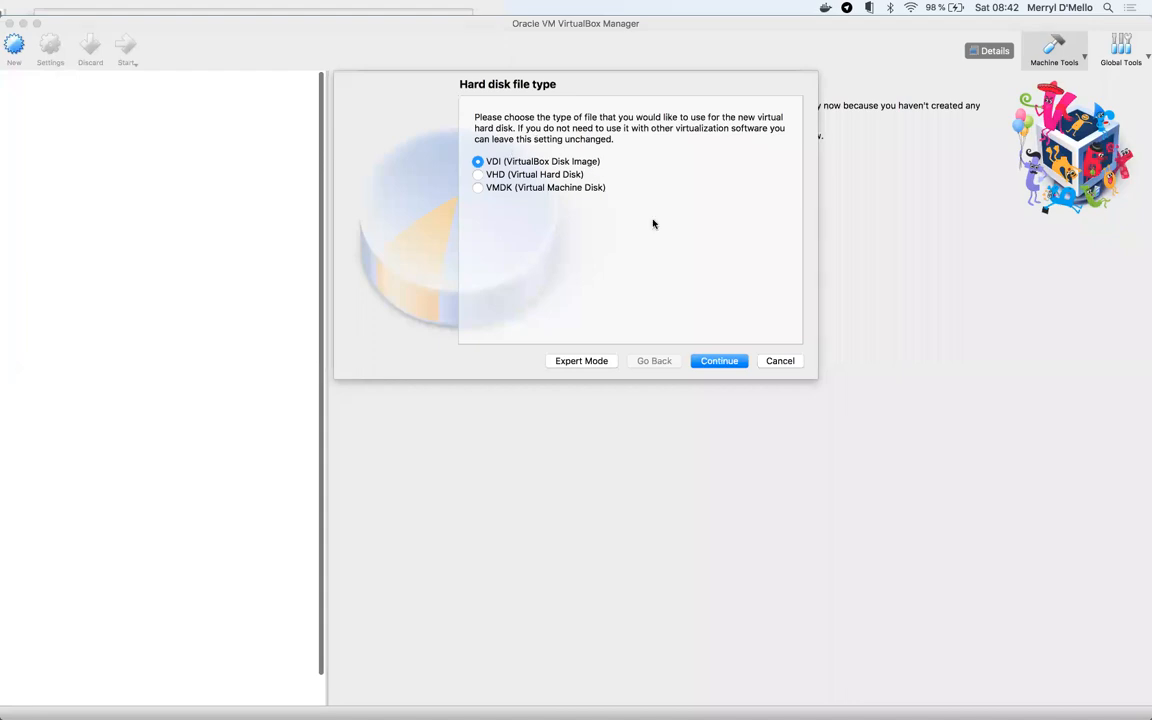
click(733, 363)
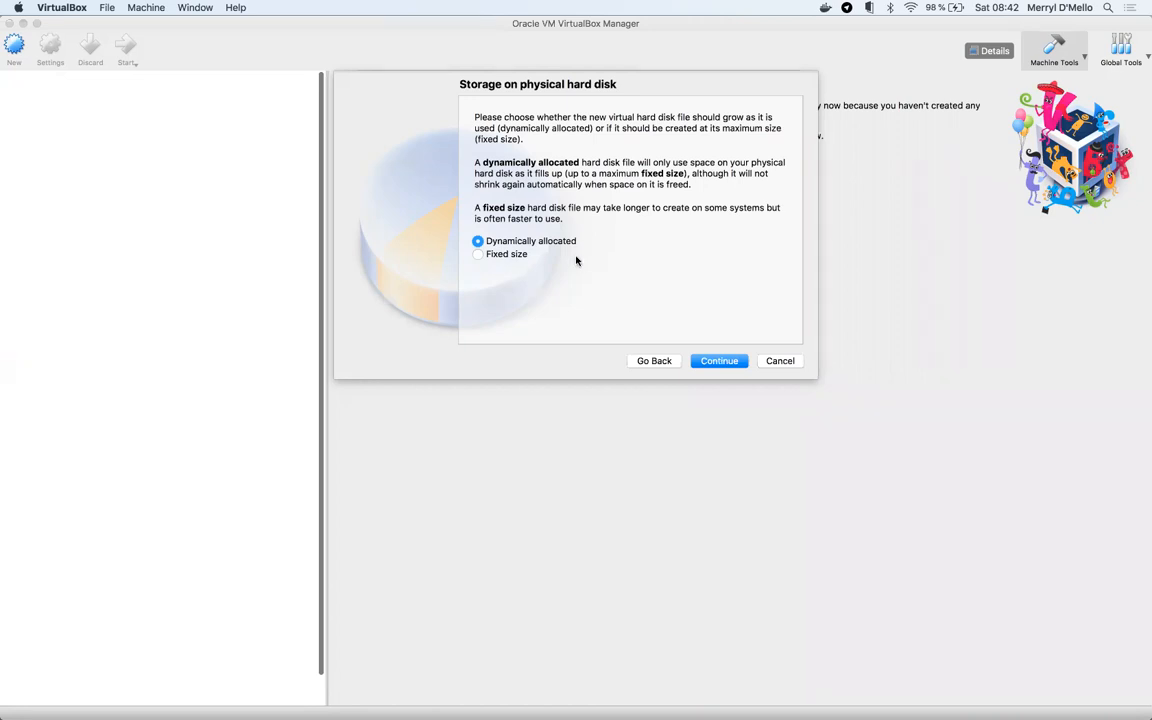
click(715, 361)
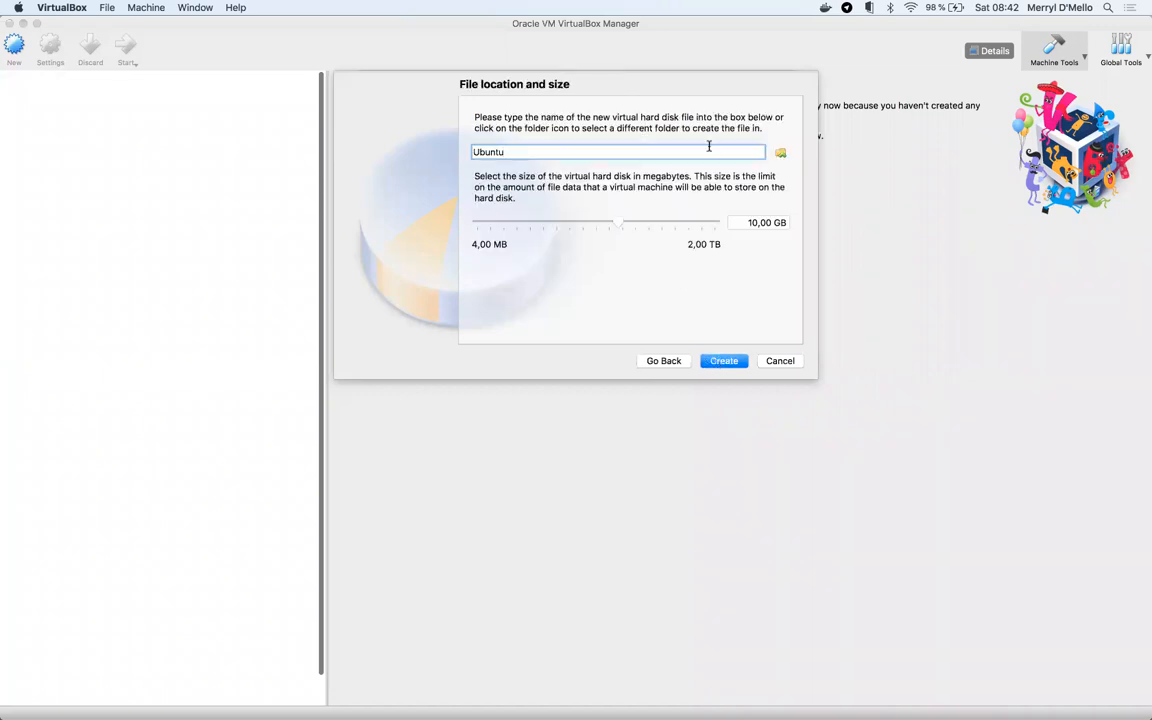
click(722, 360)
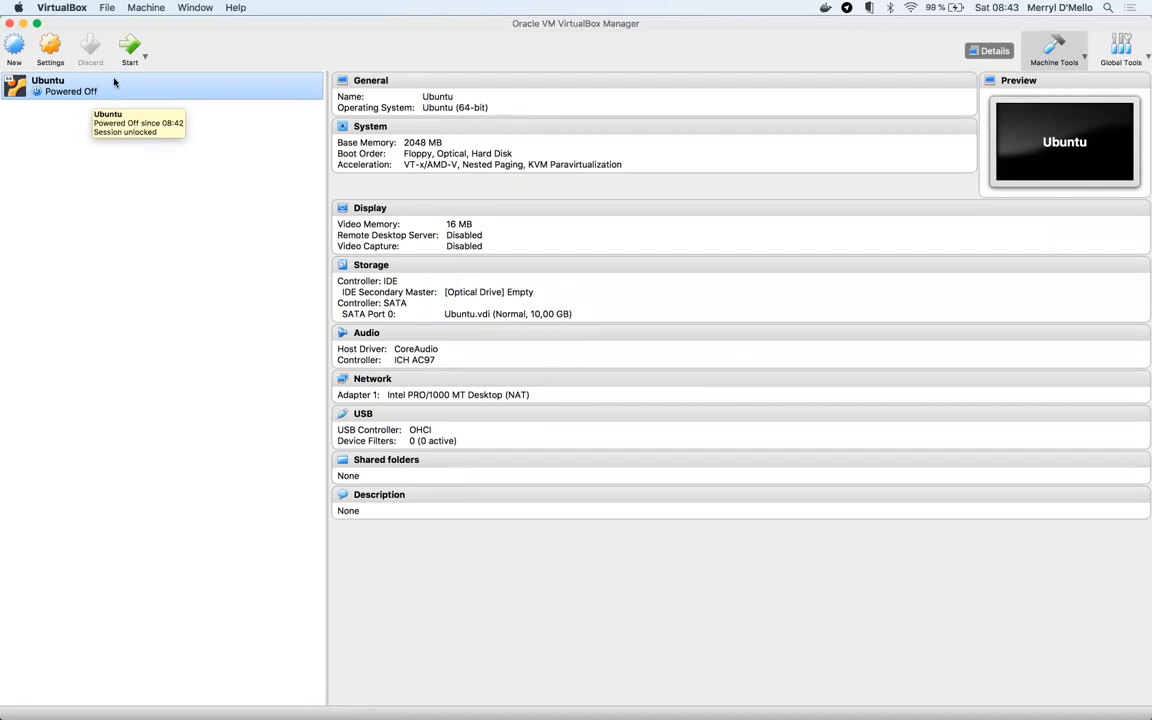
- Browse the Ubuntu machine's System and Display settings, then select Storage's empty IDE optical drive
click(49, 50)
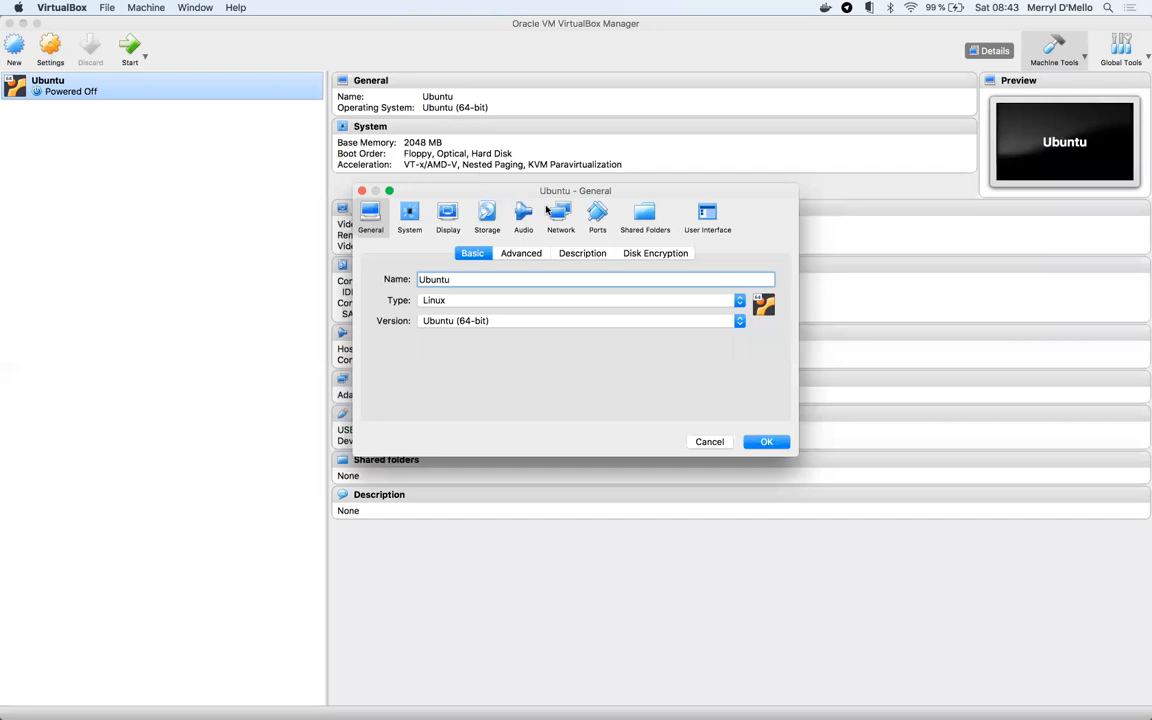
click(412, 218)
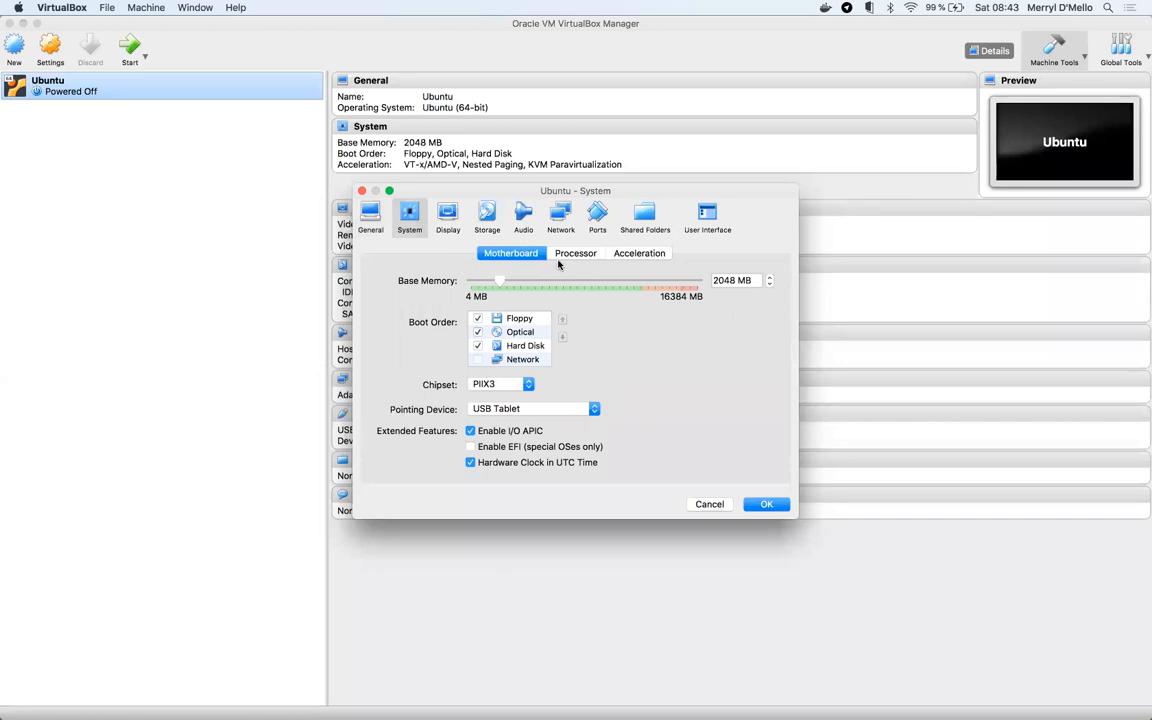
click(448, 220)
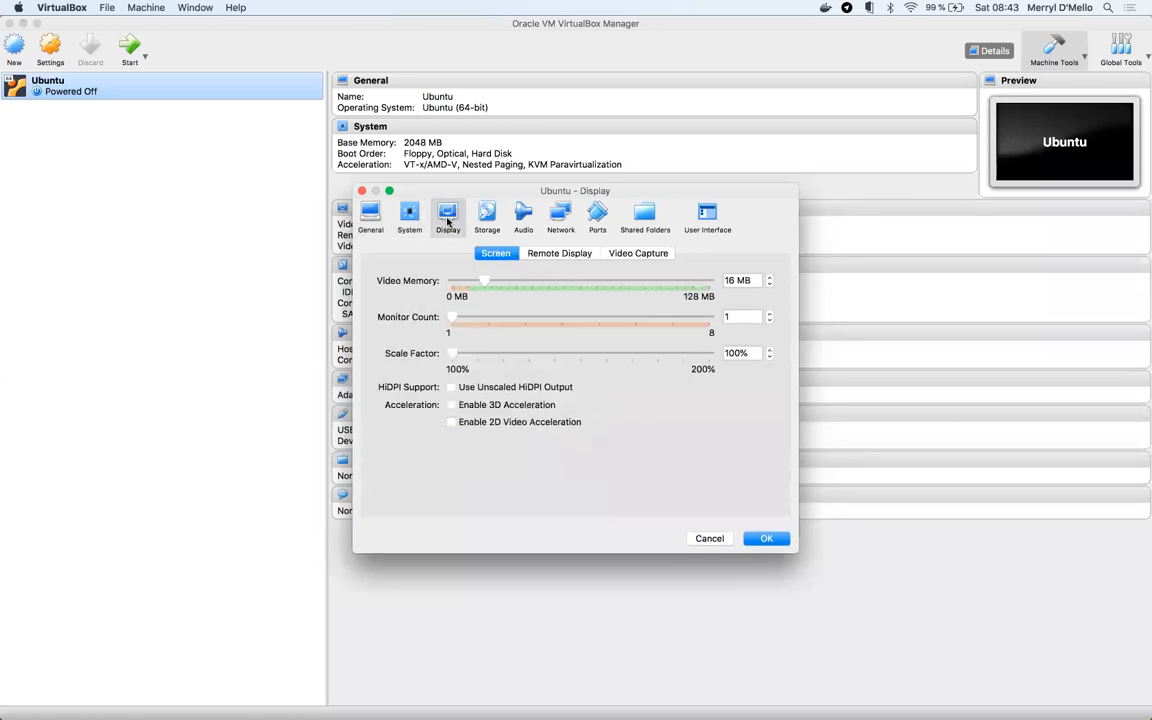
click(476, 222)
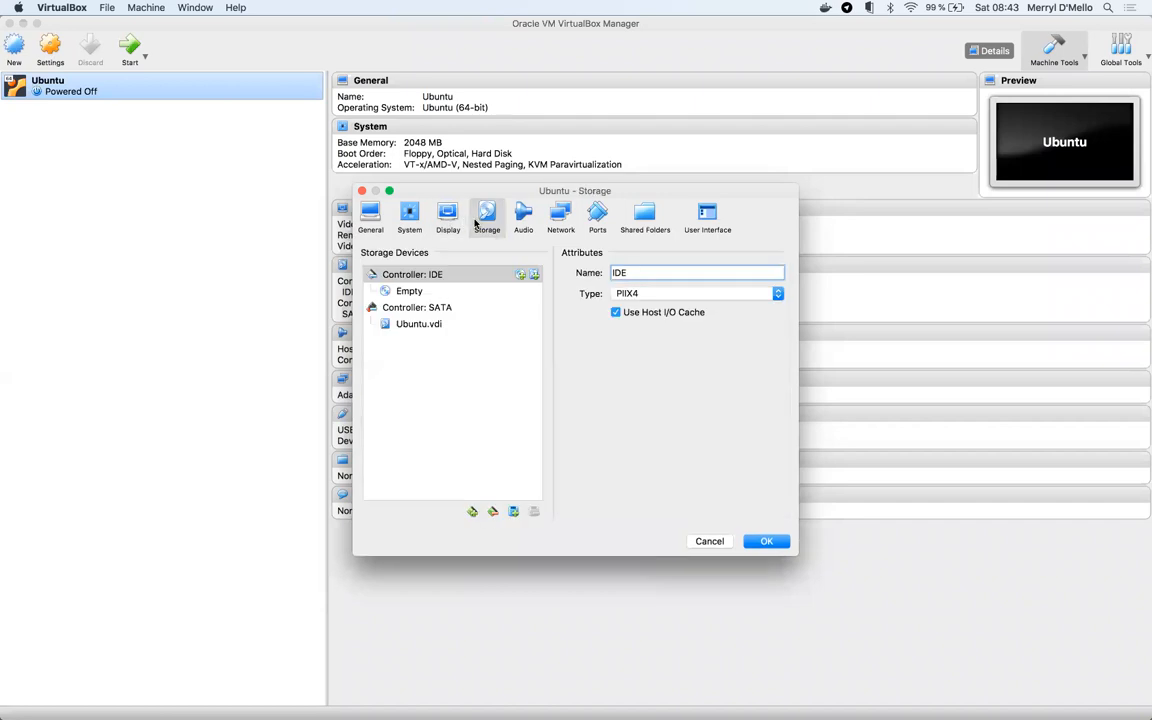
click(435, 292)
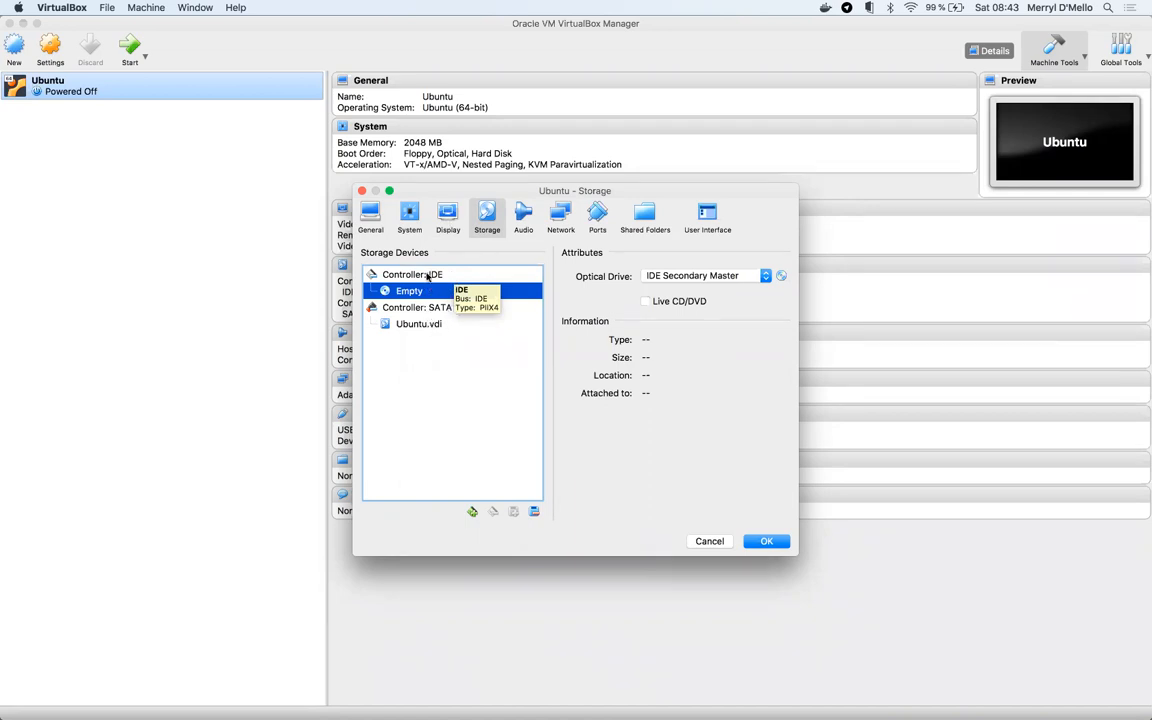
- Insert ubuntu-20.04.1-live-server-amd64.iso from Downloads into the optical drive and save the settings
click(783, 276)
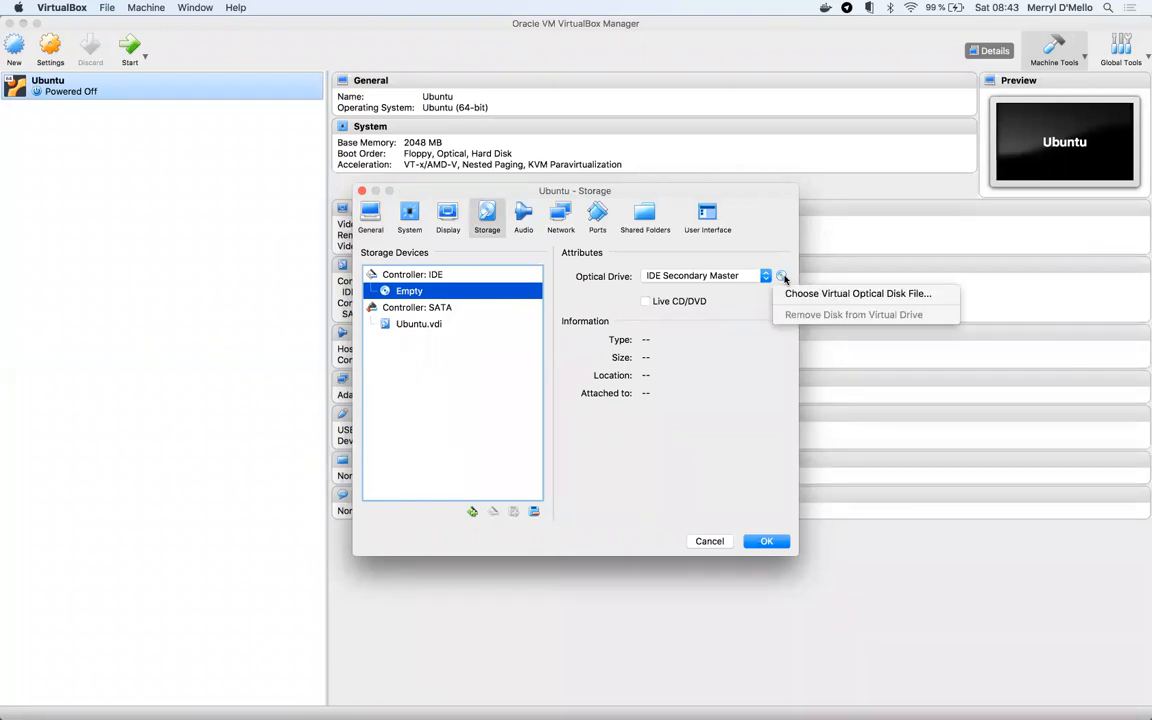
click(886, 296)
click(527, 290)
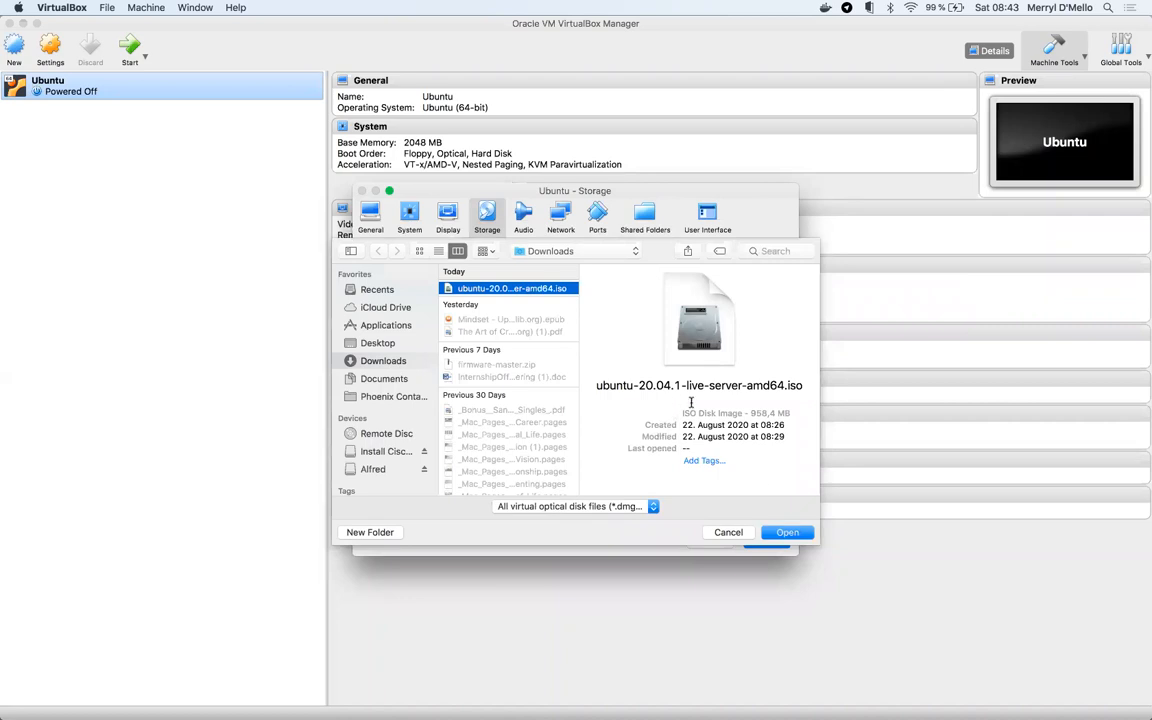
click(789, 532)
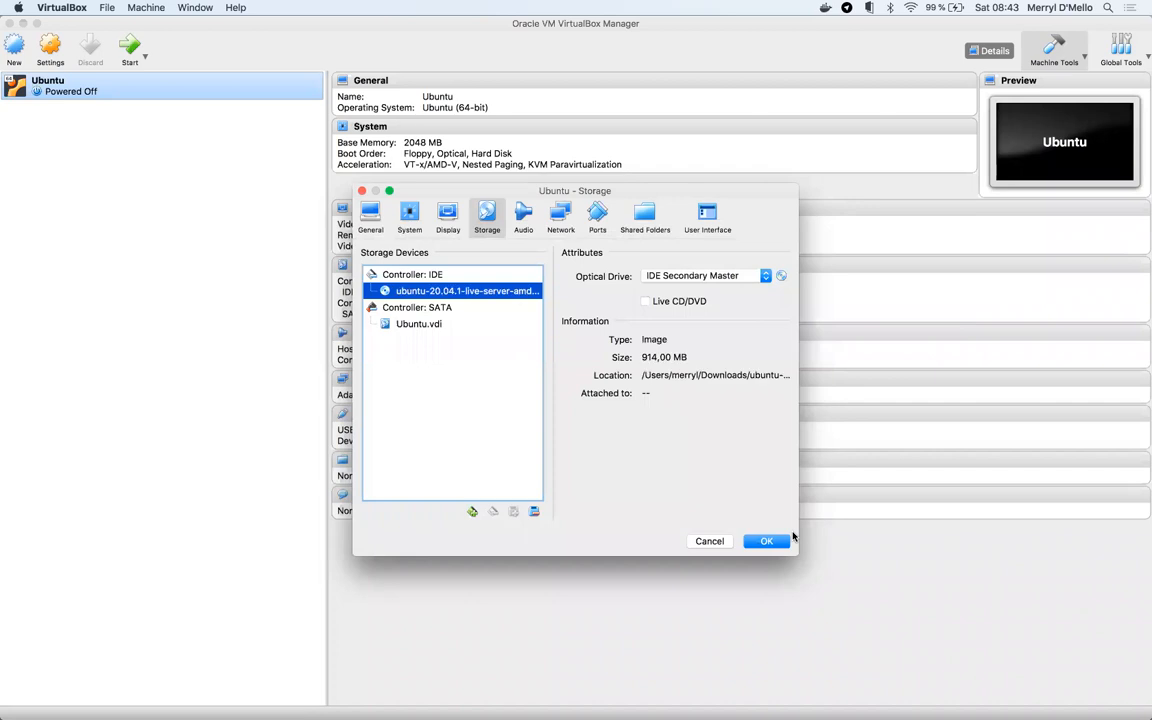
click(781, 277)
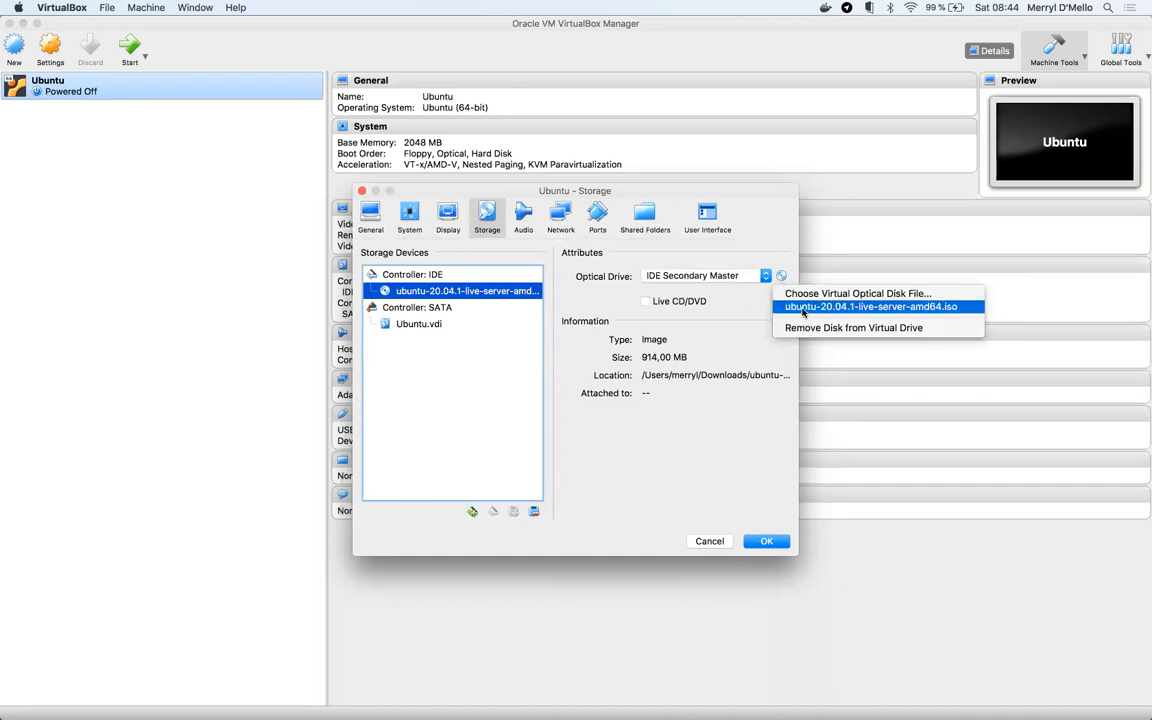
click(802, 307)
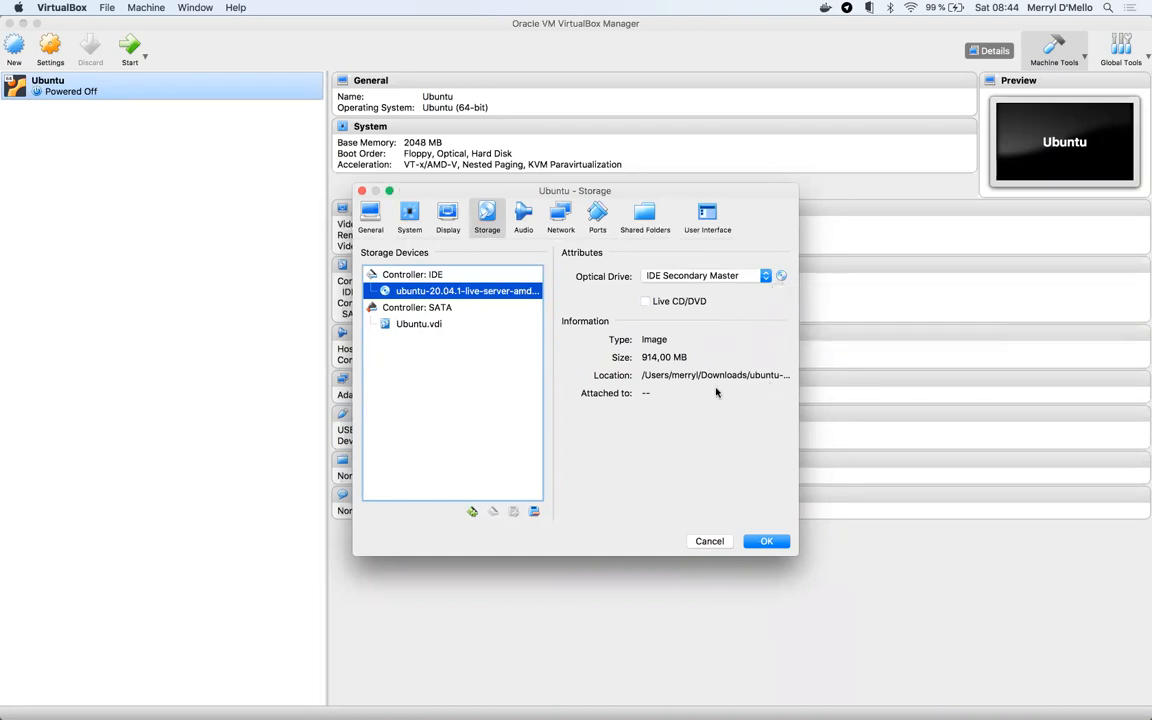
click(766, 541)
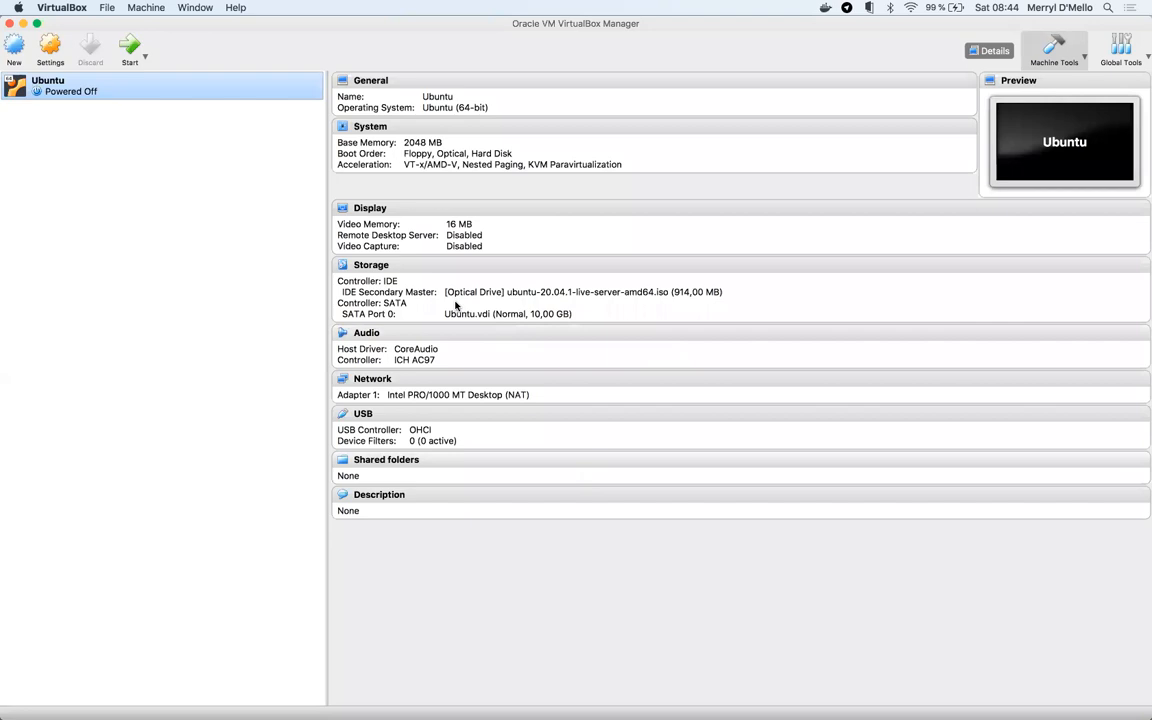
- In the machine's Network settings, enable Adapter 2 with its advanced options expanded
click(50, 45)
click(561, 218)
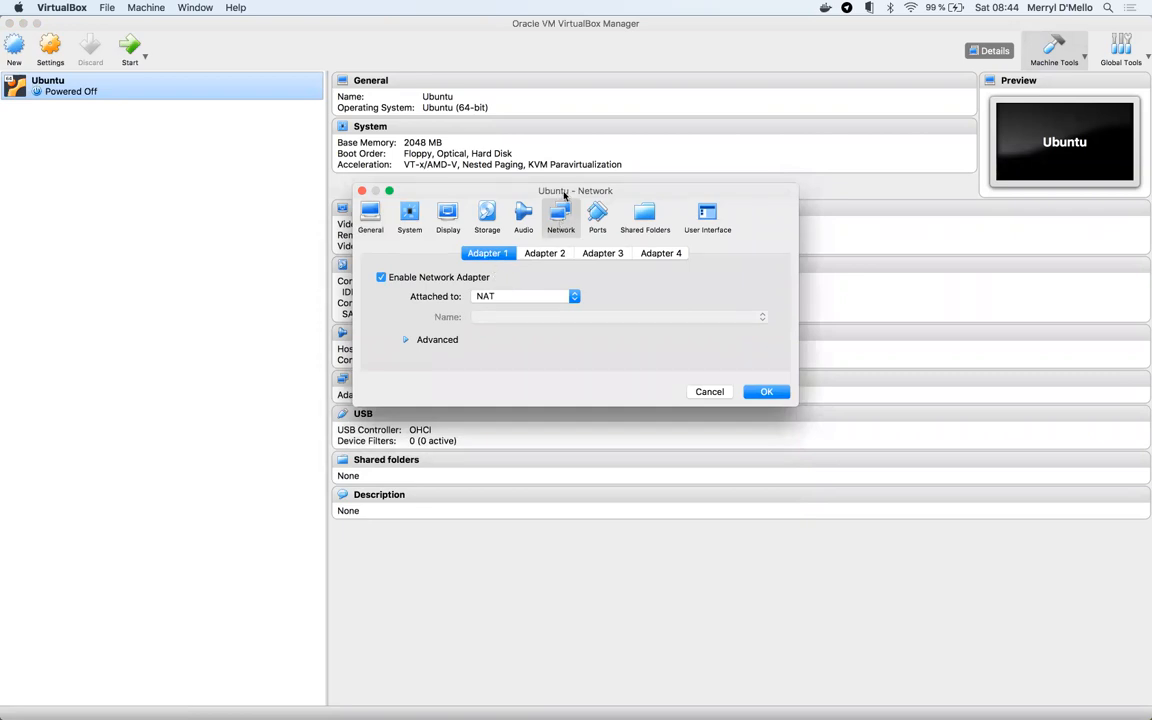
click(405, 340)
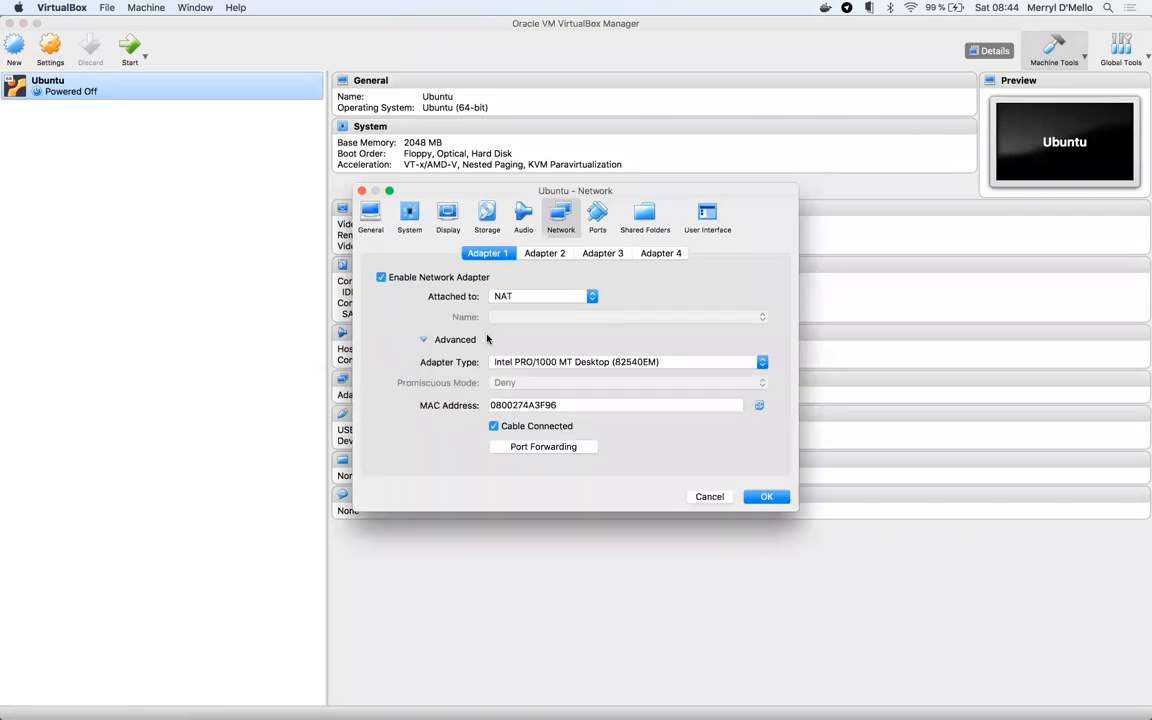
click(542, 255)
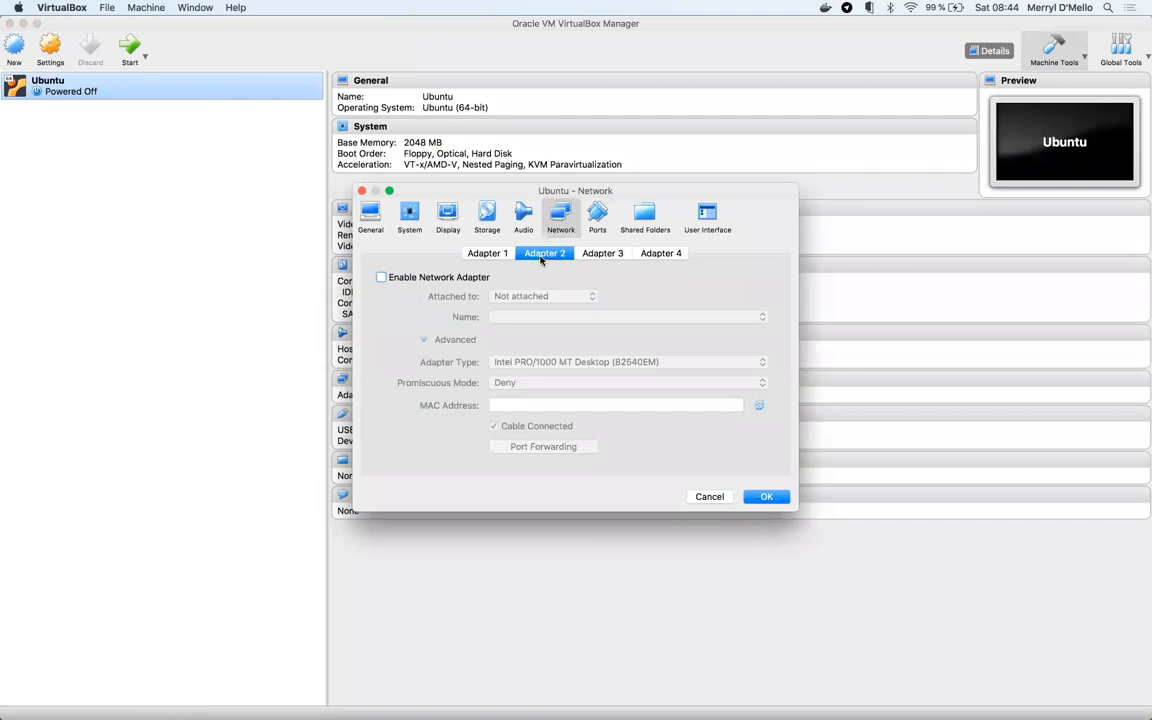
click(393, 279)
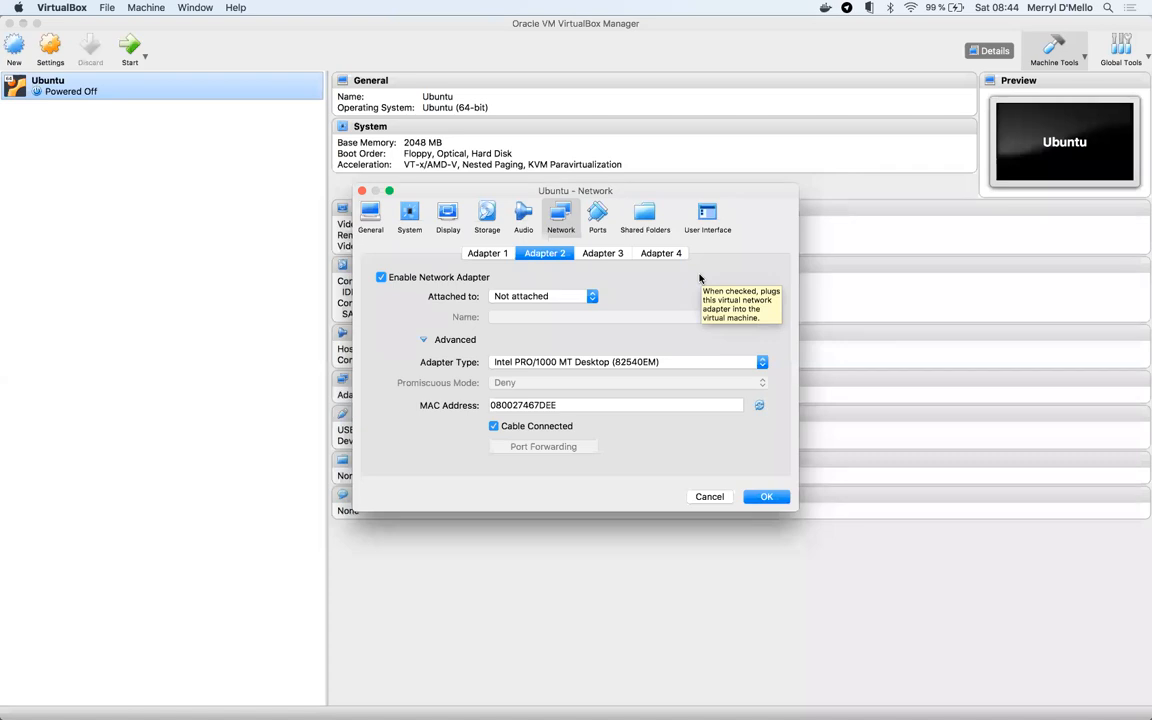
- Attach Adapter 2 as Bridged Adapter with promiscuous mode set to Allow All
click(545, 300)
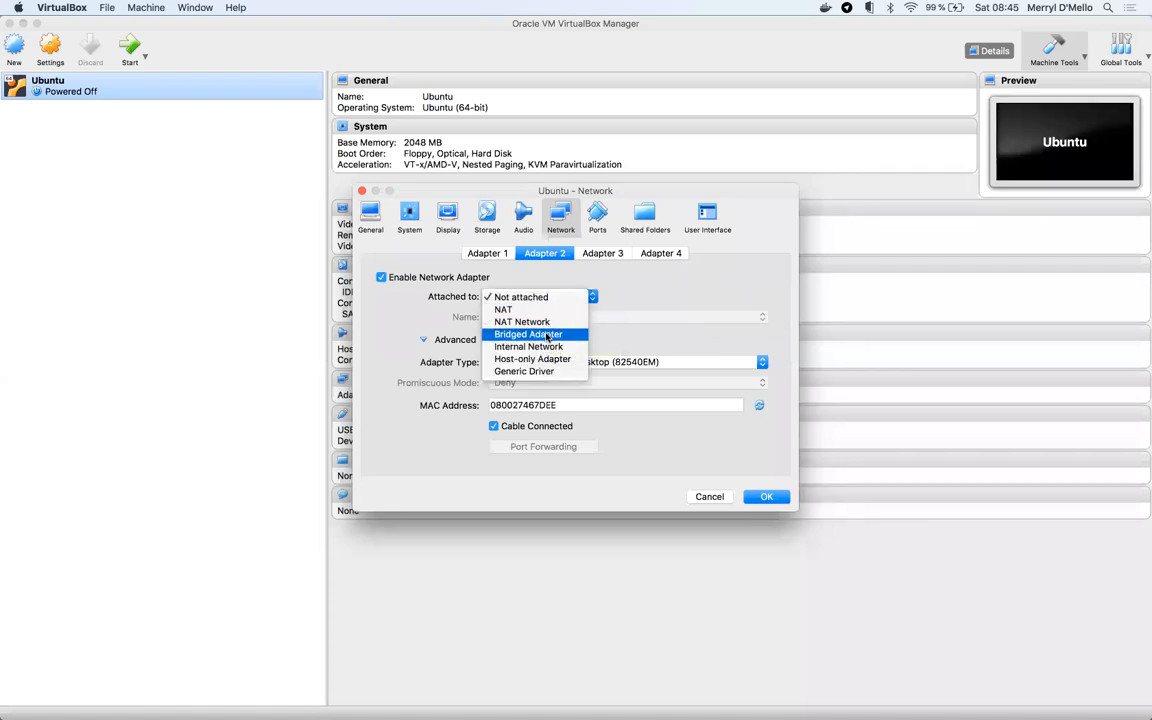
click(547, 336)
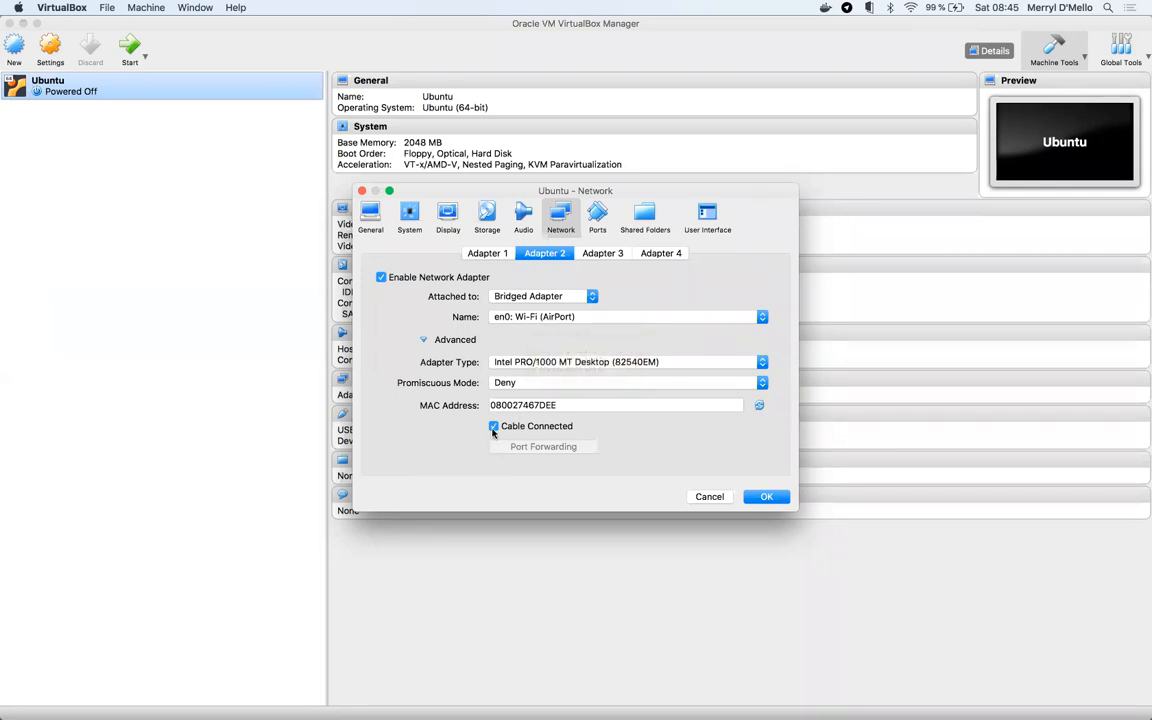
click(518, 384)
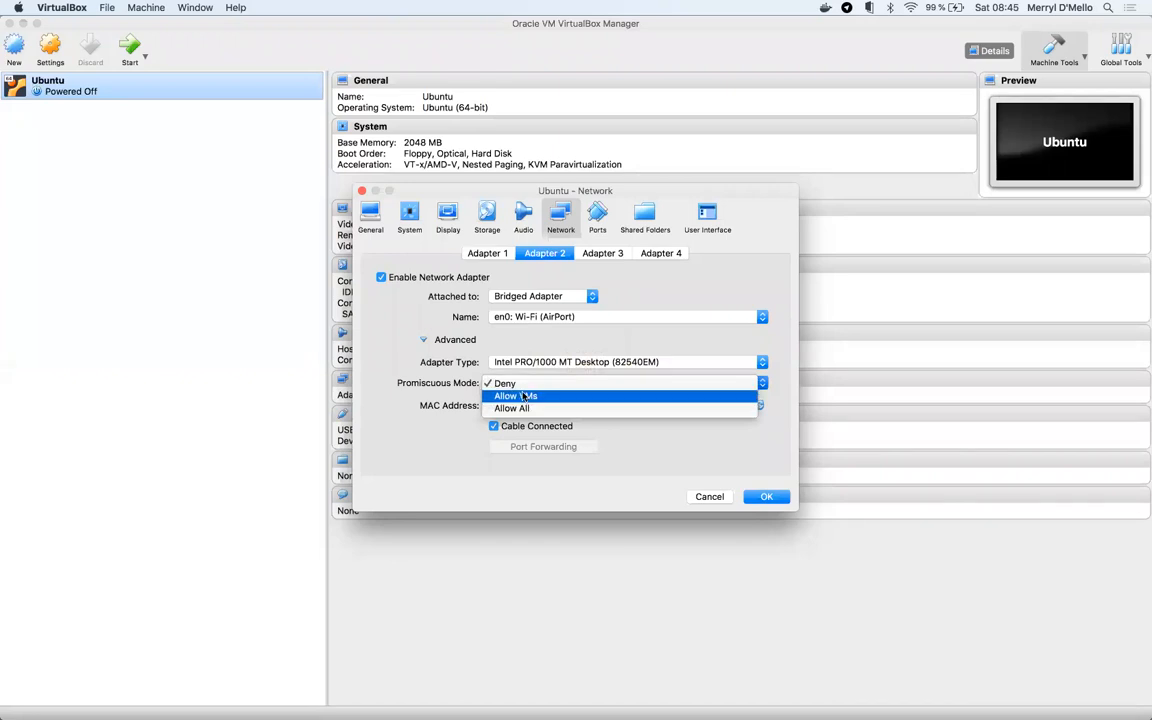
click(528, 410)
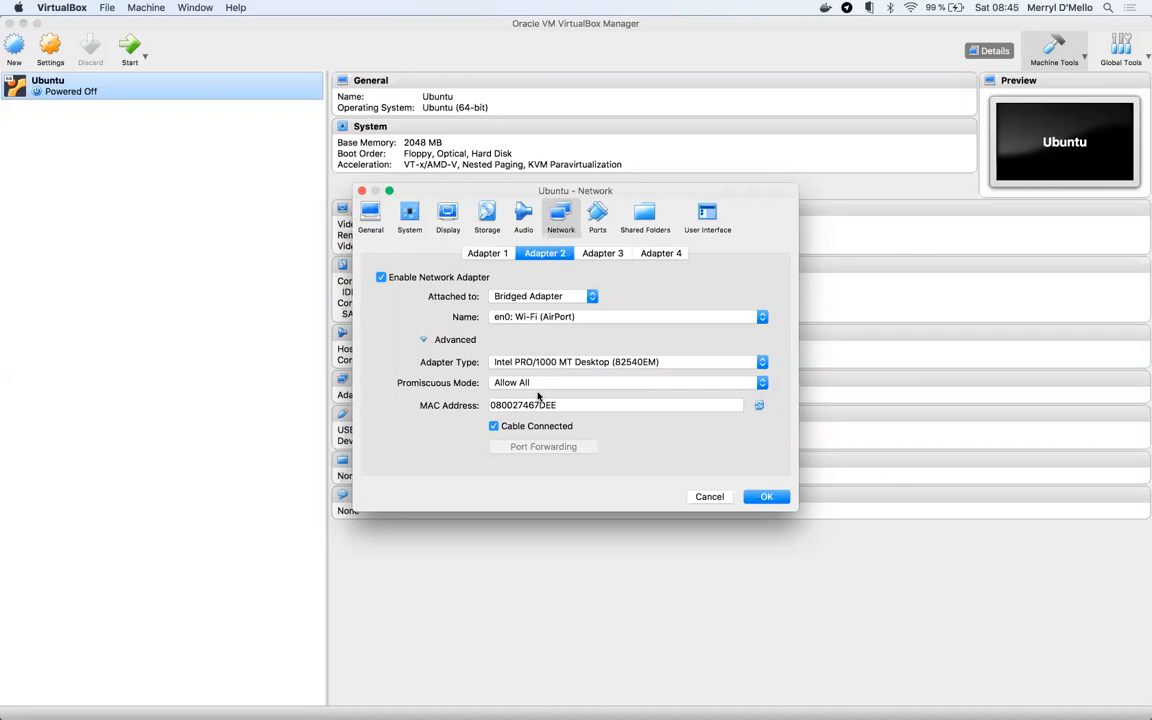
click(536, 389)
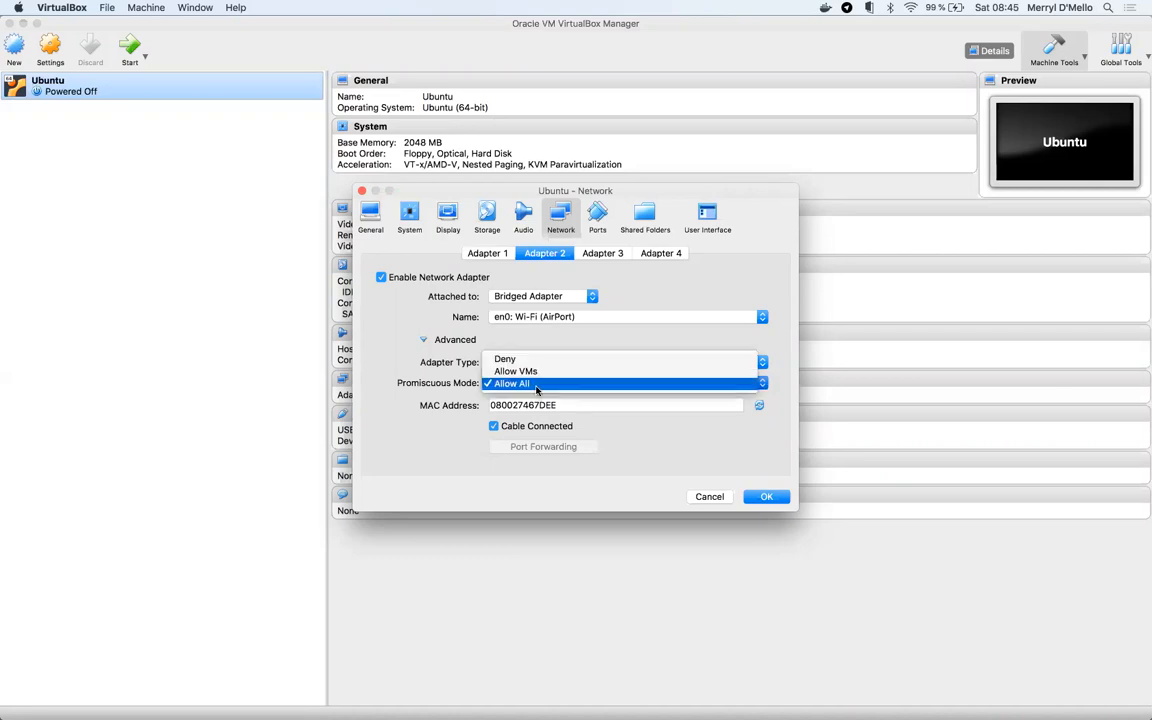
click(536, 386)
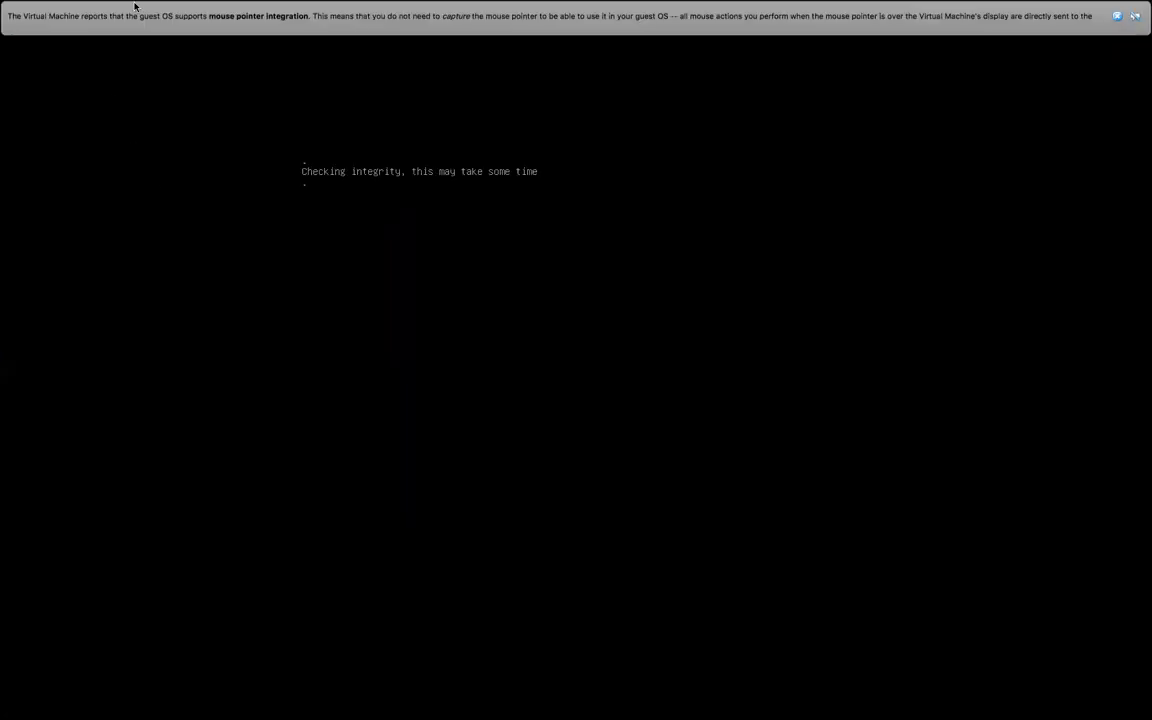
- Take the running VM out of full screen, move its window up-left, and dismiss the mouse-integration notice
mouse_move(132, 2)
click(37, 22)
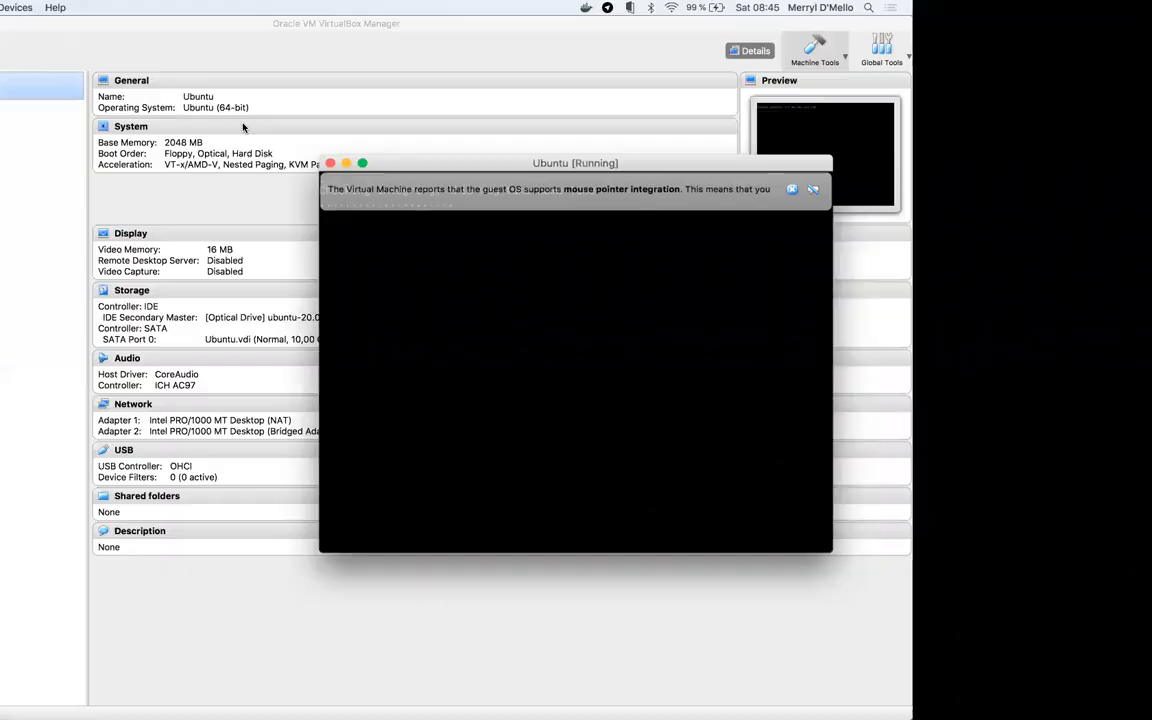
drag(513, 195, 423, 126)
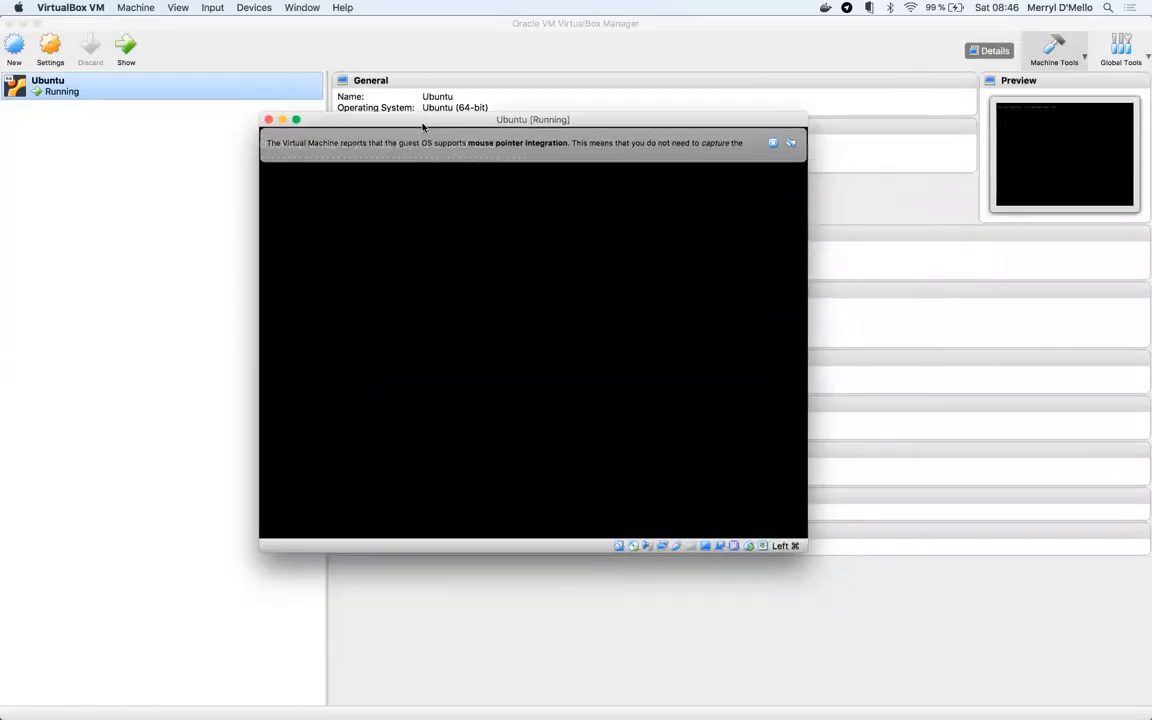
click(773, 143)
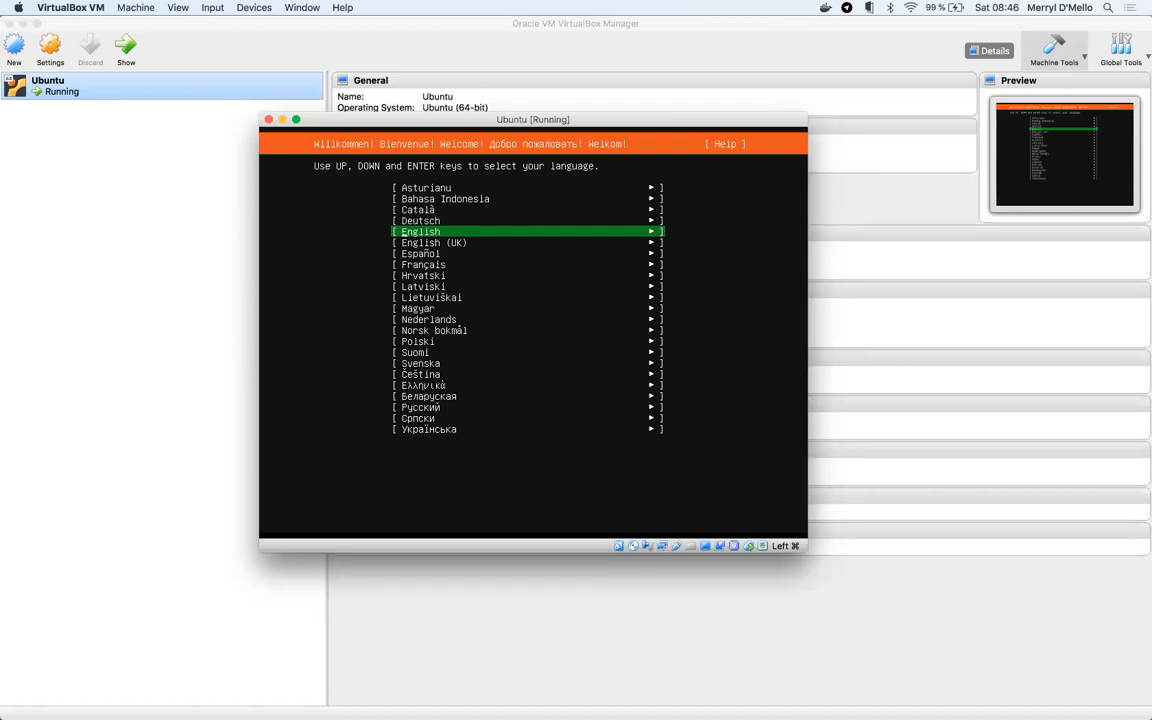
- Pick English, keep the English (US) keyboard layout, and accept the DHCPv4 connections on enp0s3 and enp0s8
key(Return)
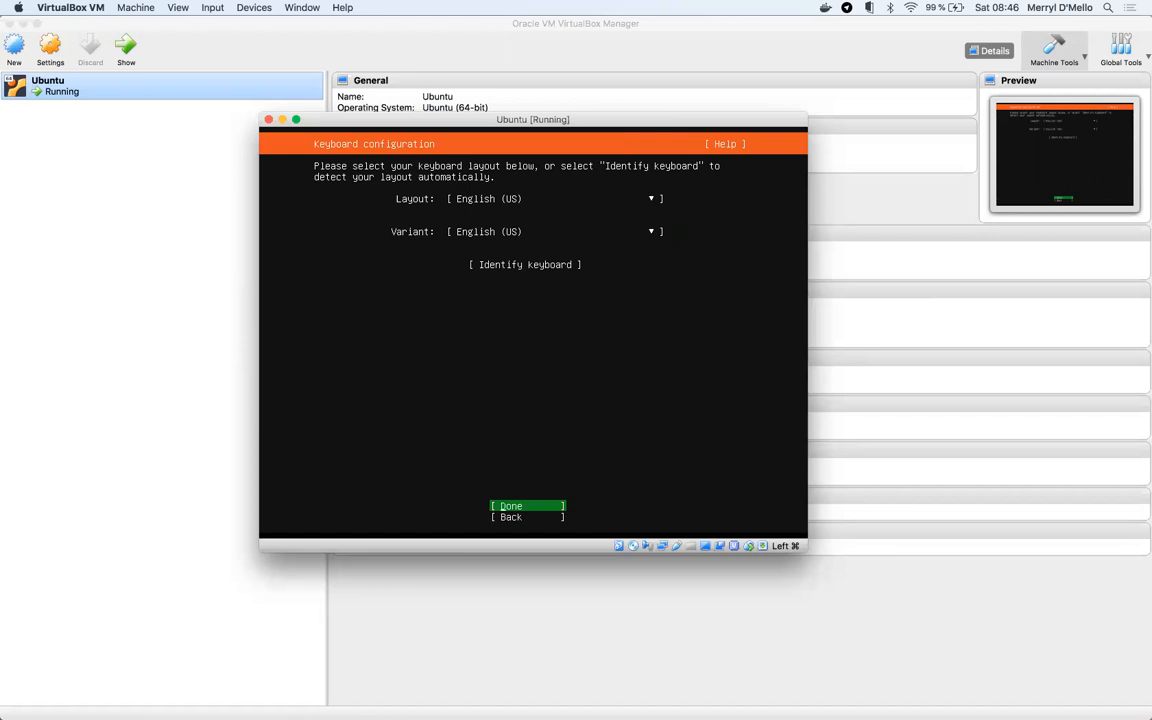
key(Down)
key(Up)
key(Down)
key(Up)
key(Return)
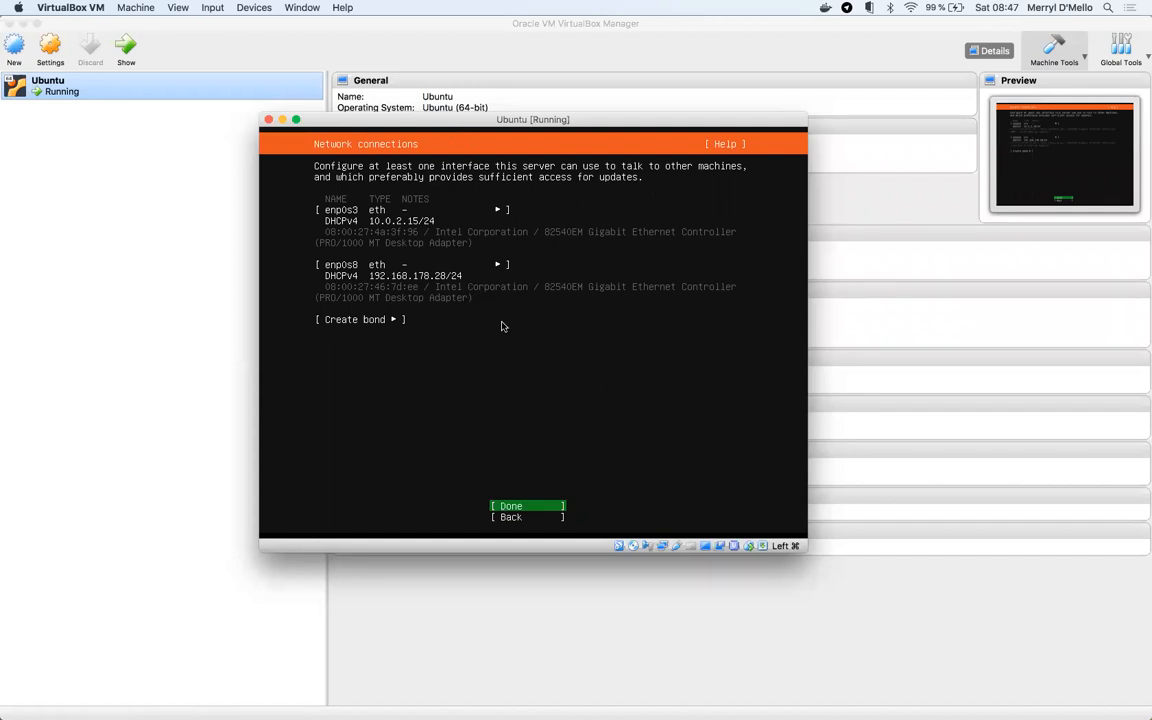
key(Return)
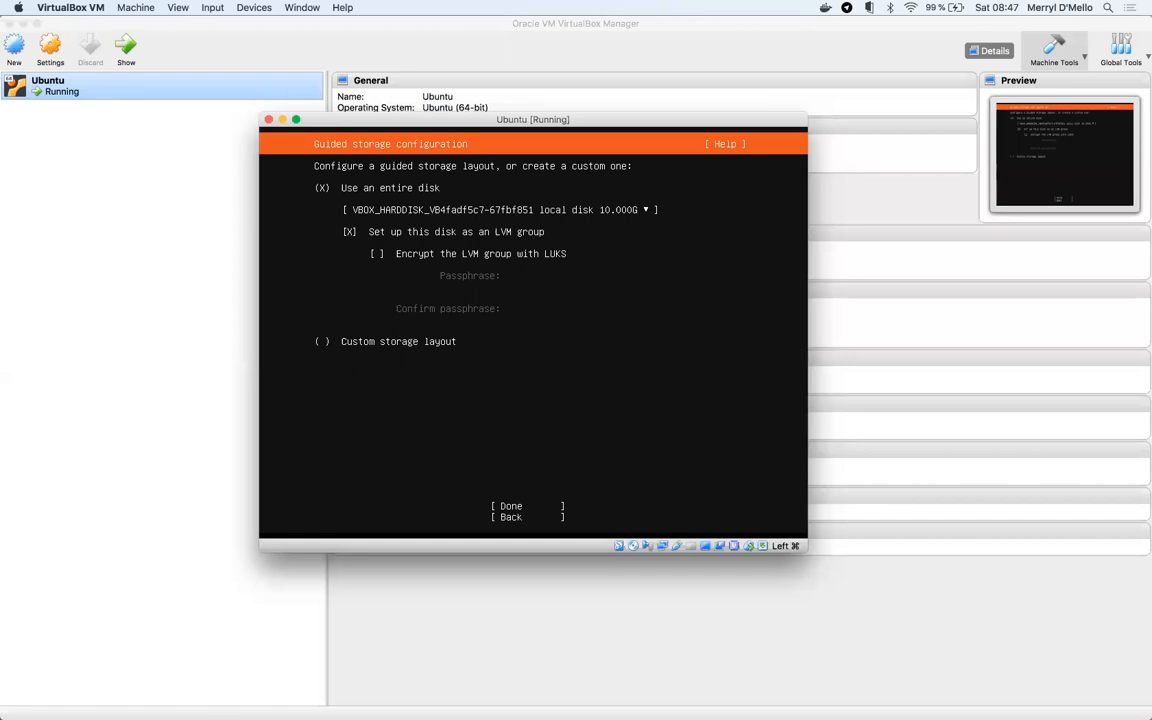
- Accept the guided entire-disk LVM layout with LUKS encryption left off
key(space)
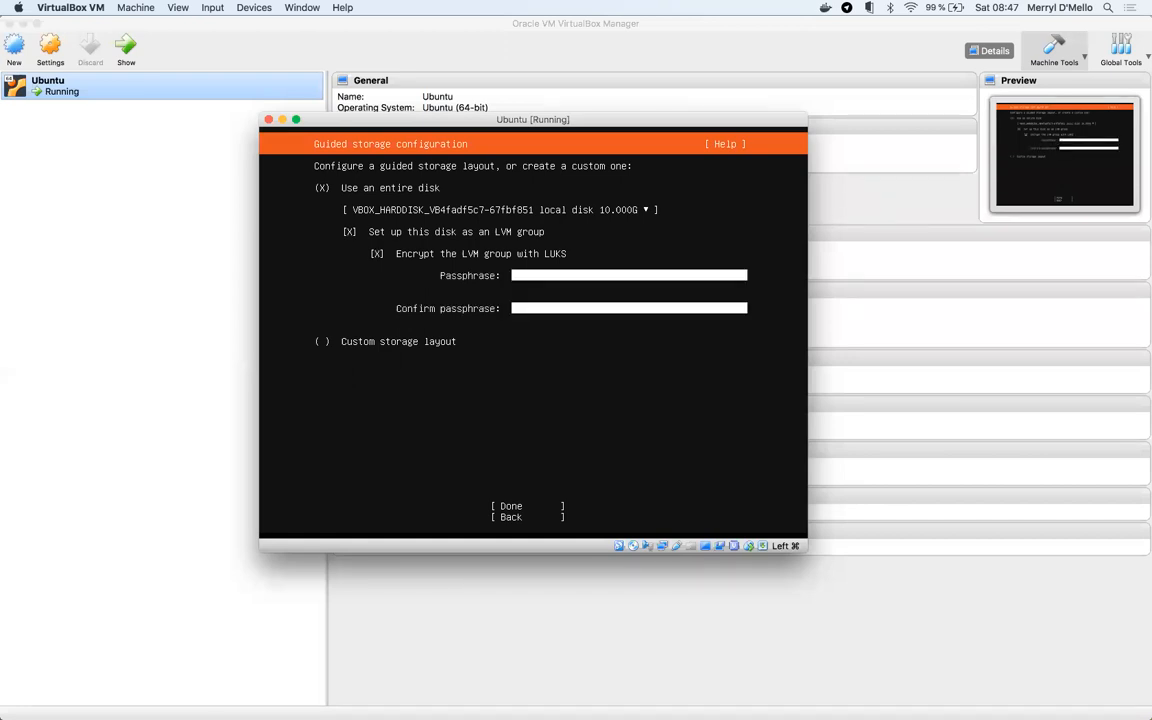
key(space)
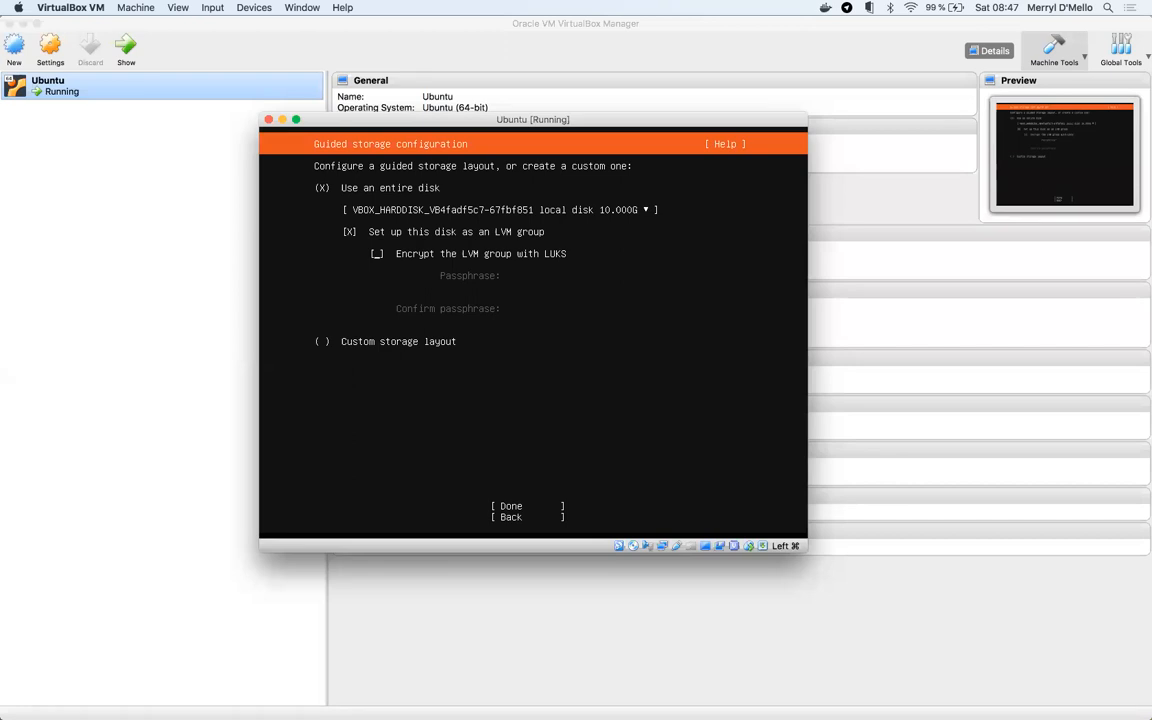
key(Tab)
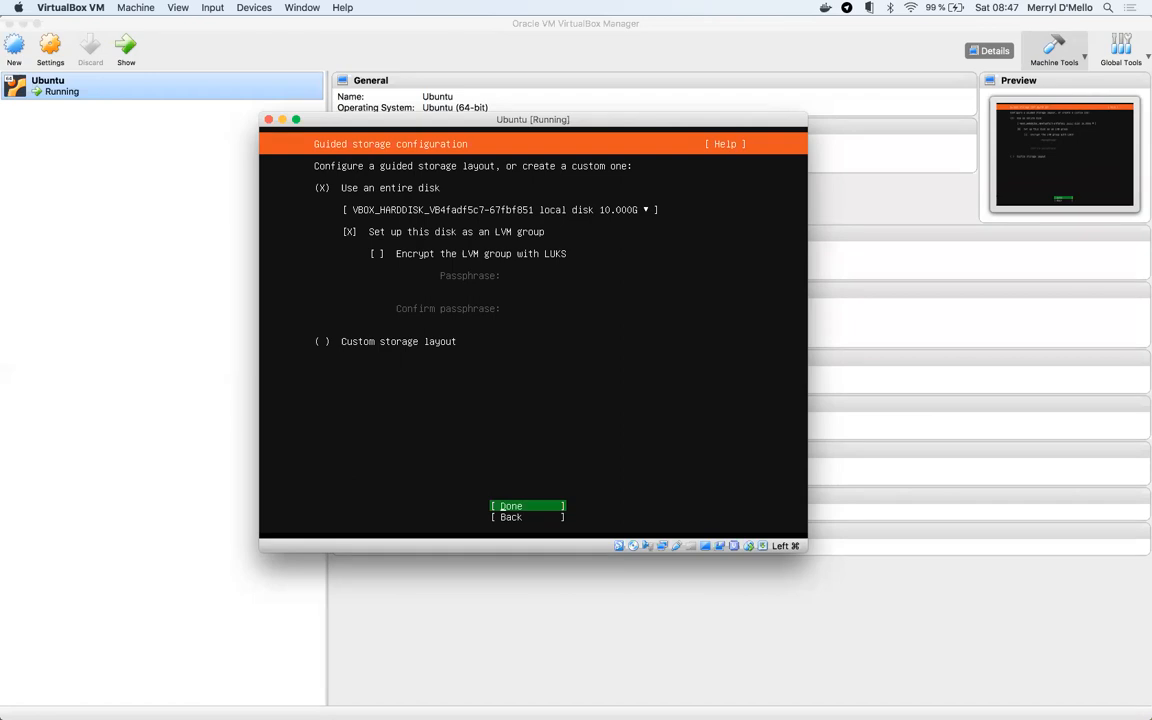
key(Return)
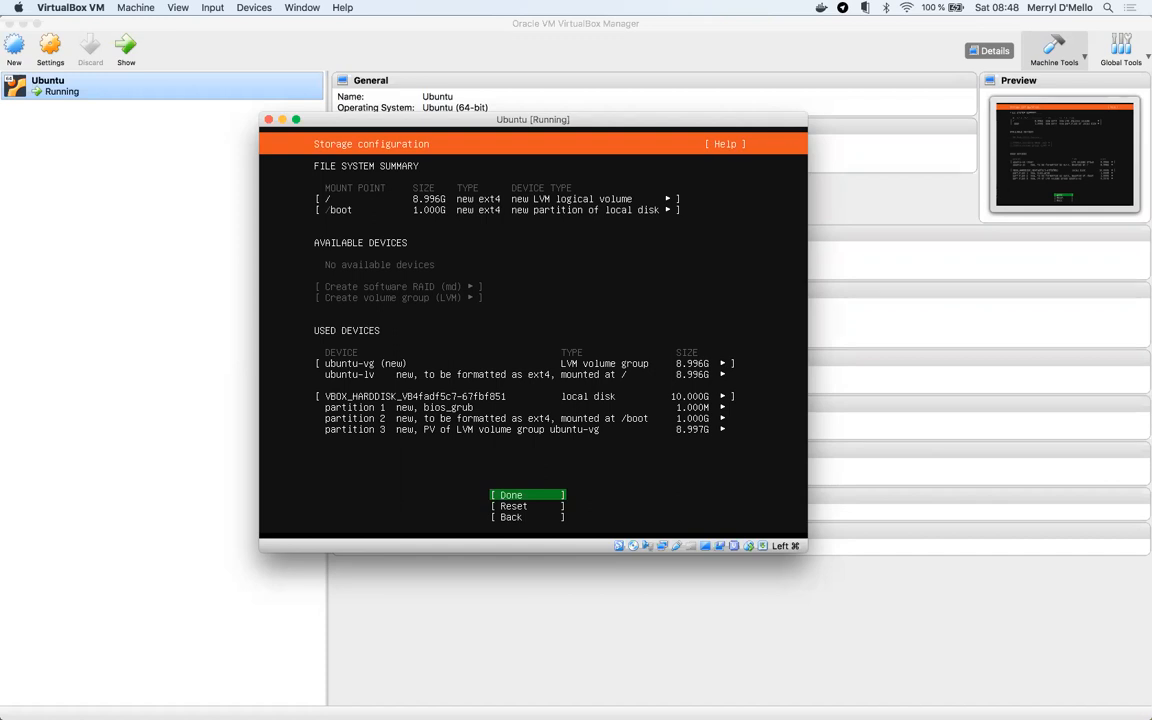
- Accept the storage summary and choose Continue on the data-loss warning
key(Return)
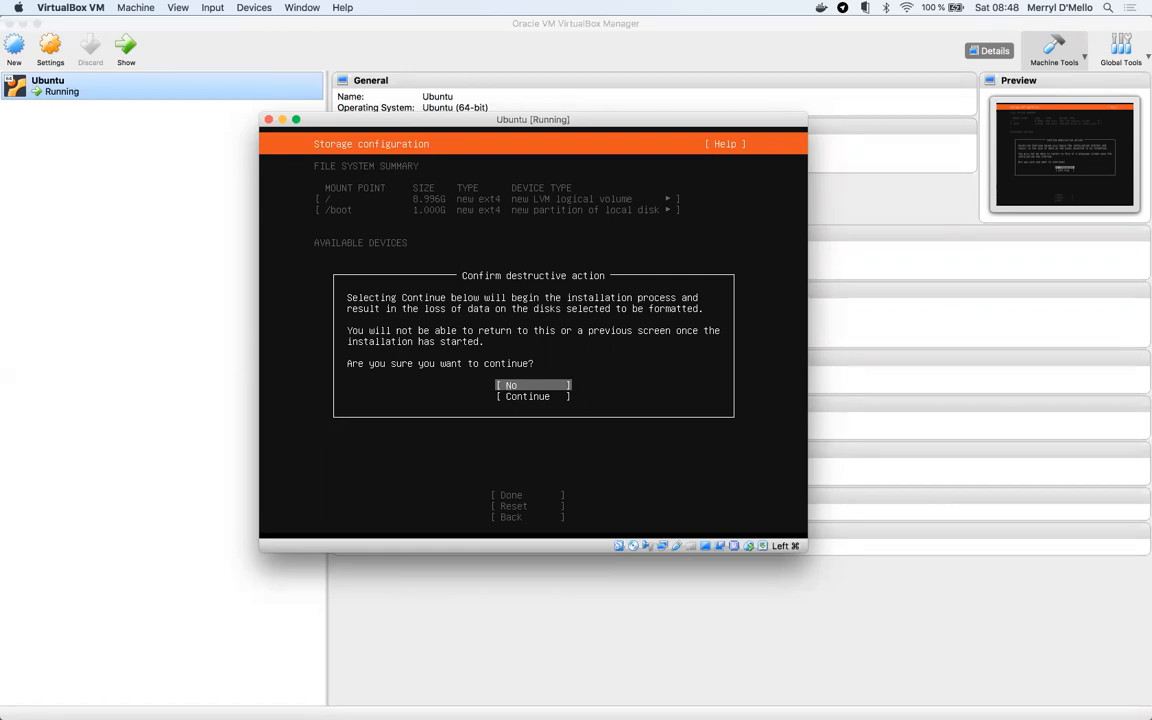
key(Down)
key(Return)
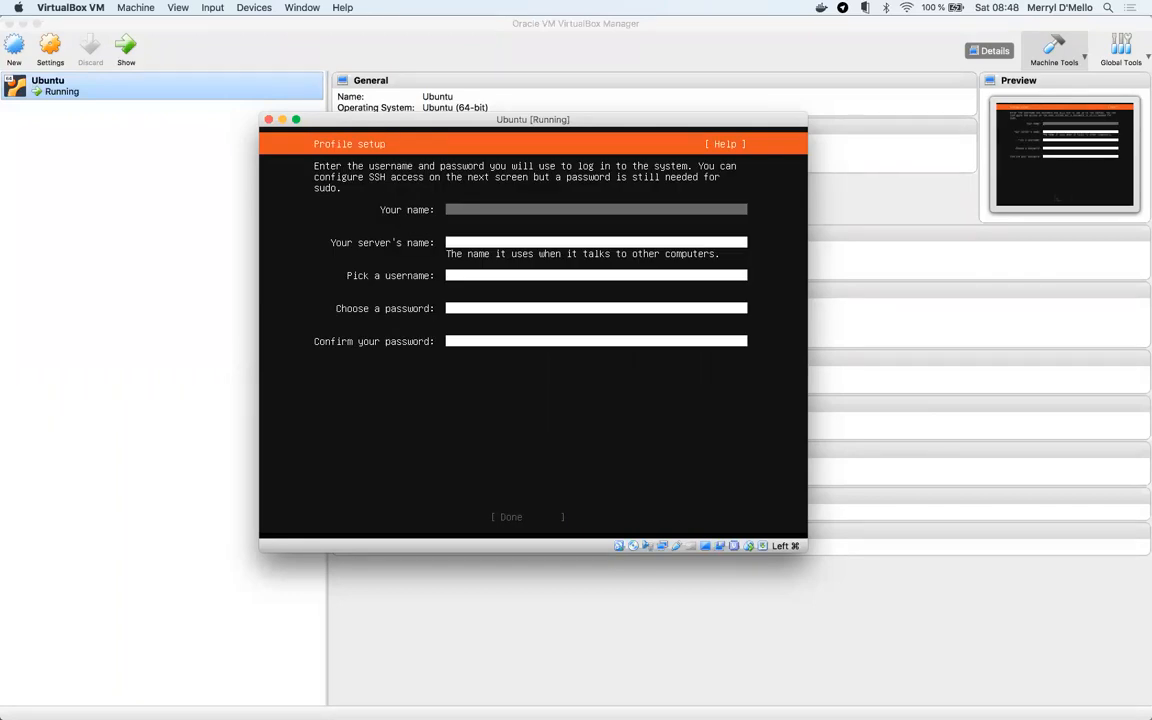
- Enter ubuntu as name, server name and username, then enter and confirm the account password
text(ubuntu)
key(Tab)
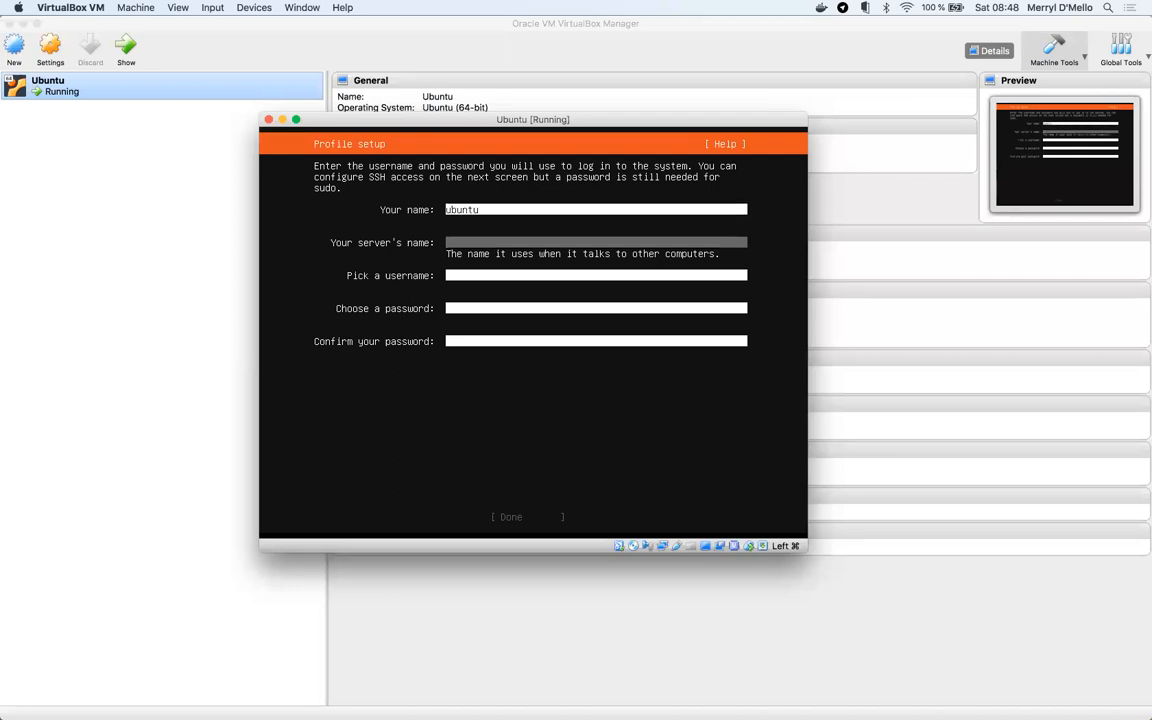
text(ubuntu)
key(Tab)
text(ubuntu)
key(Tab)
text(ubuntu)
key(Tab)
text(ubuntu)
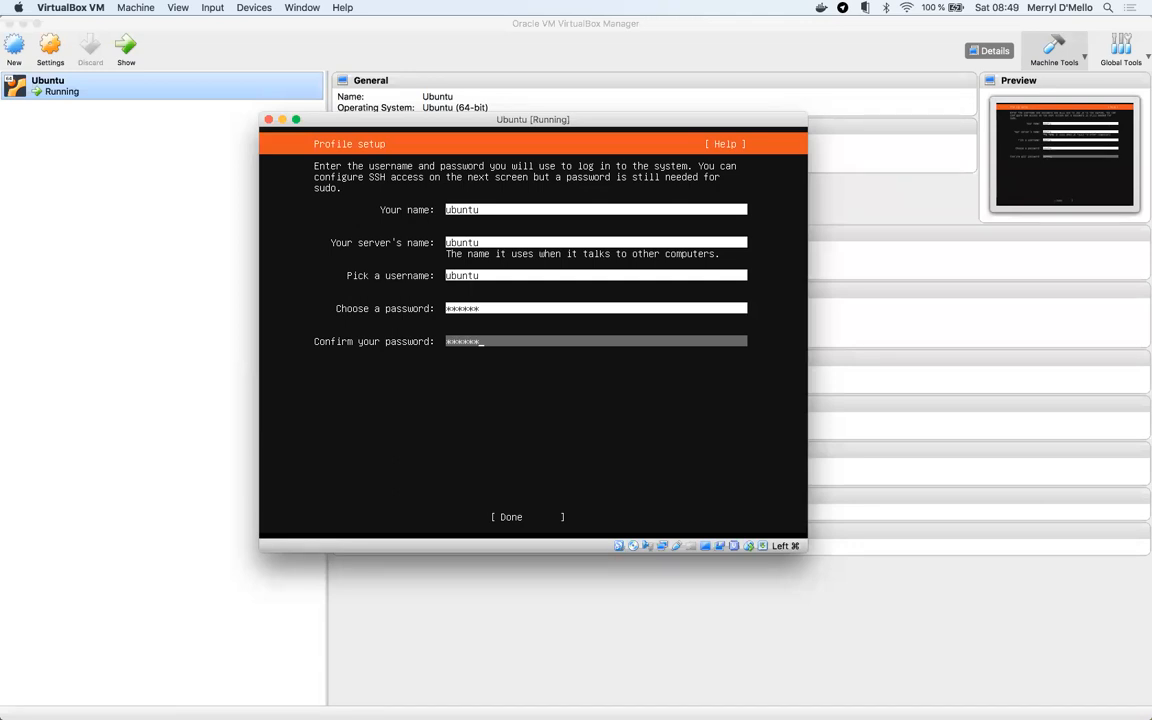
key(Tab)
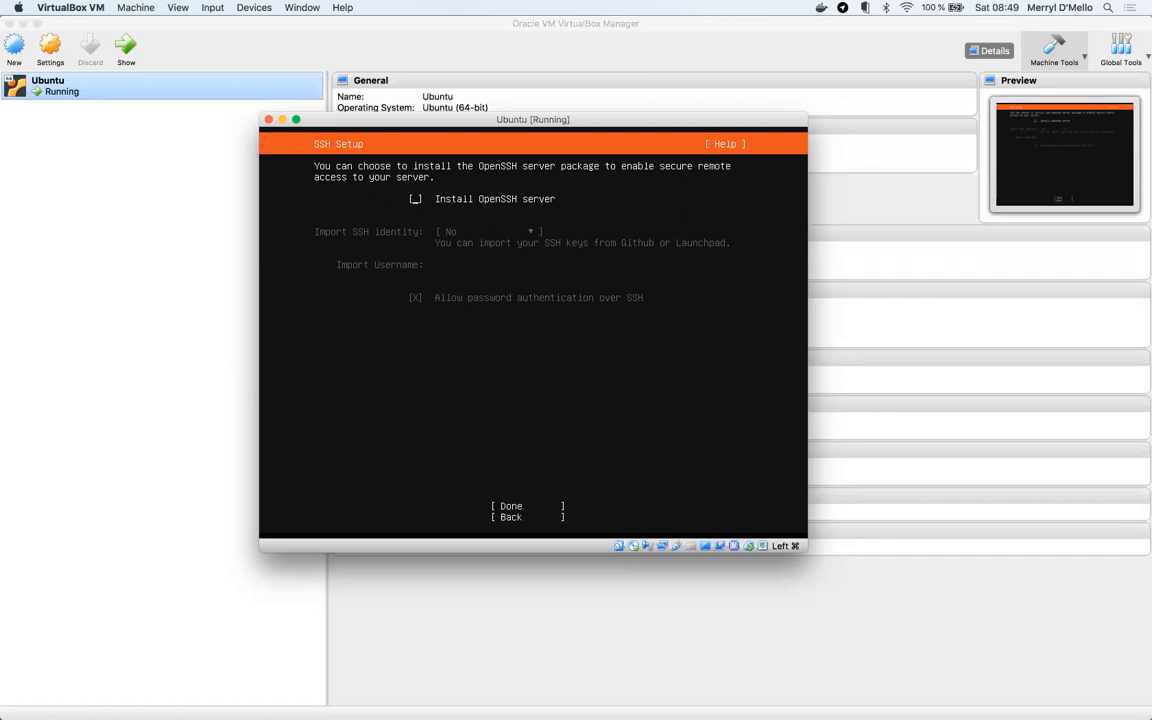
- Tick Install OpenSSH server, leave SSH identity import at No, and confirm SSH setup
key(space)
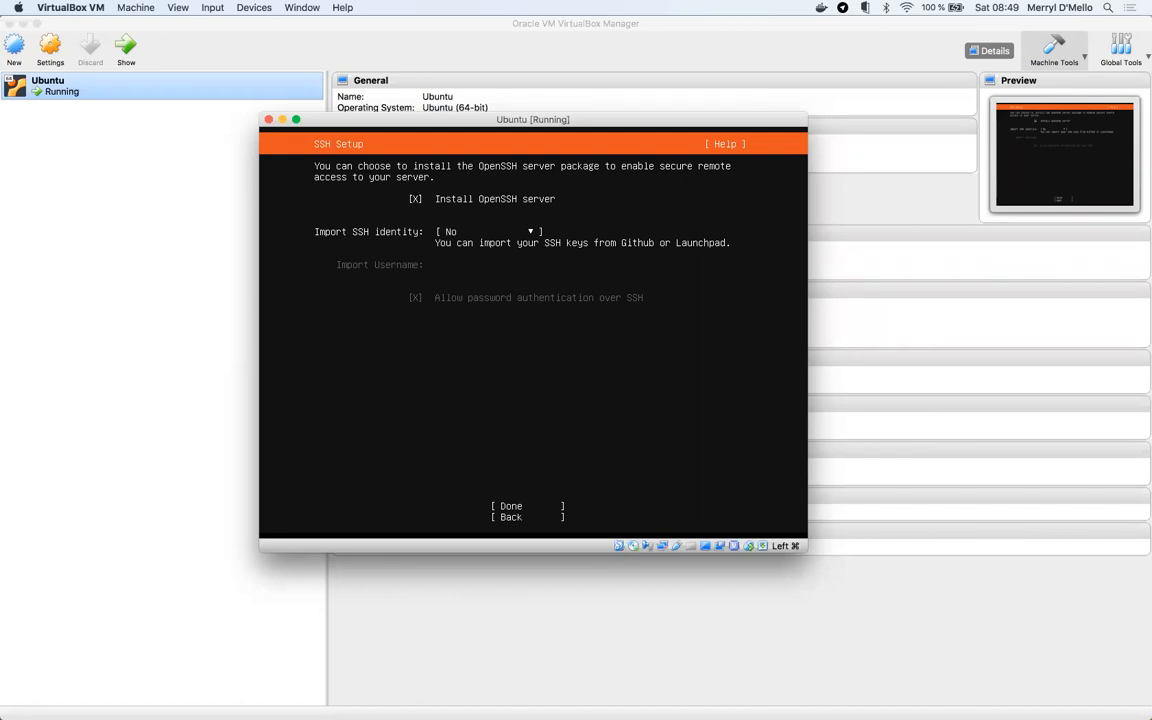
key(Down)
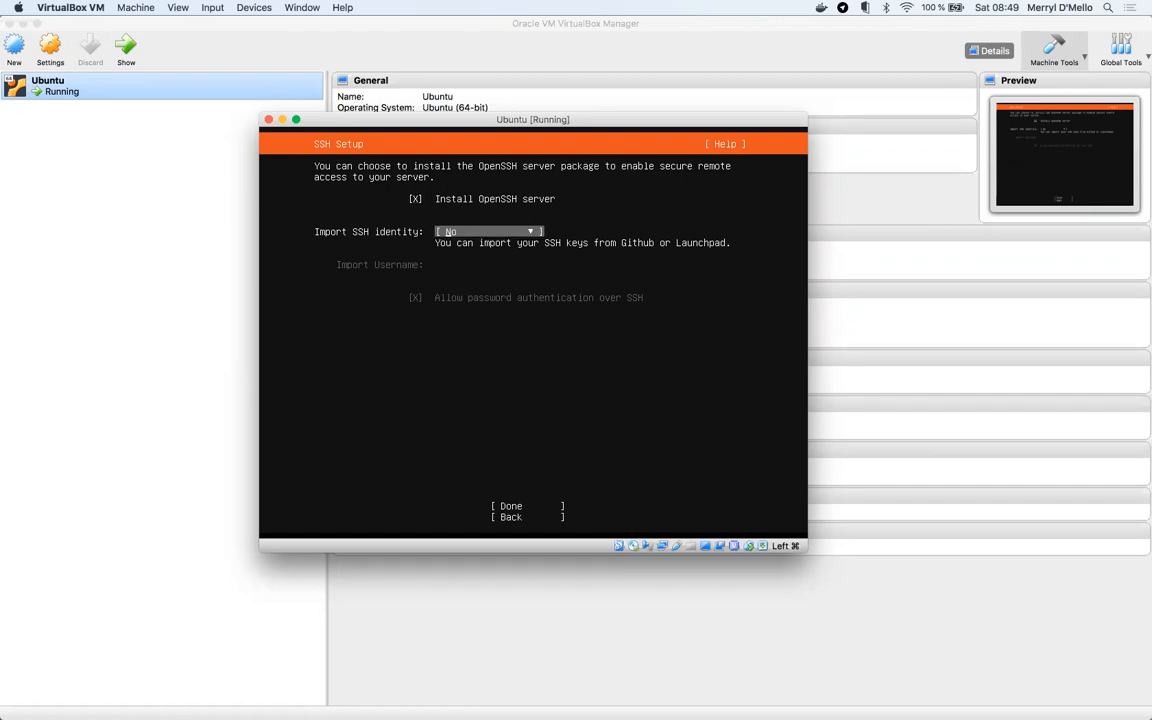
key(Down)
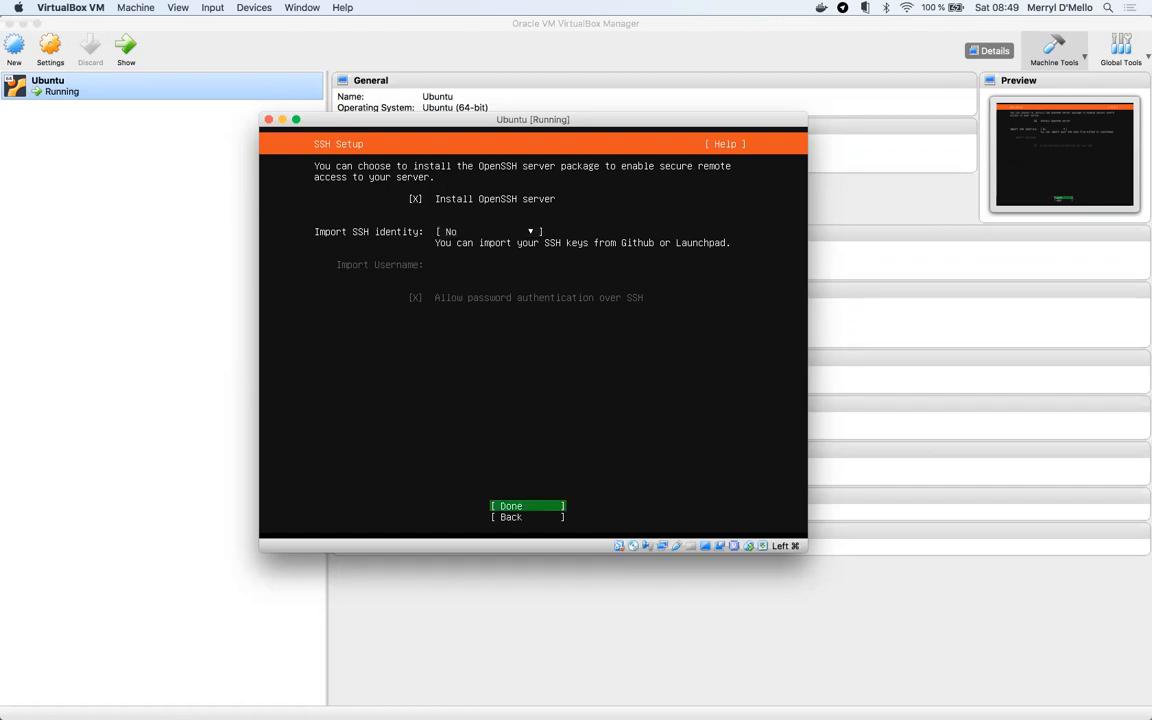
key(Return)
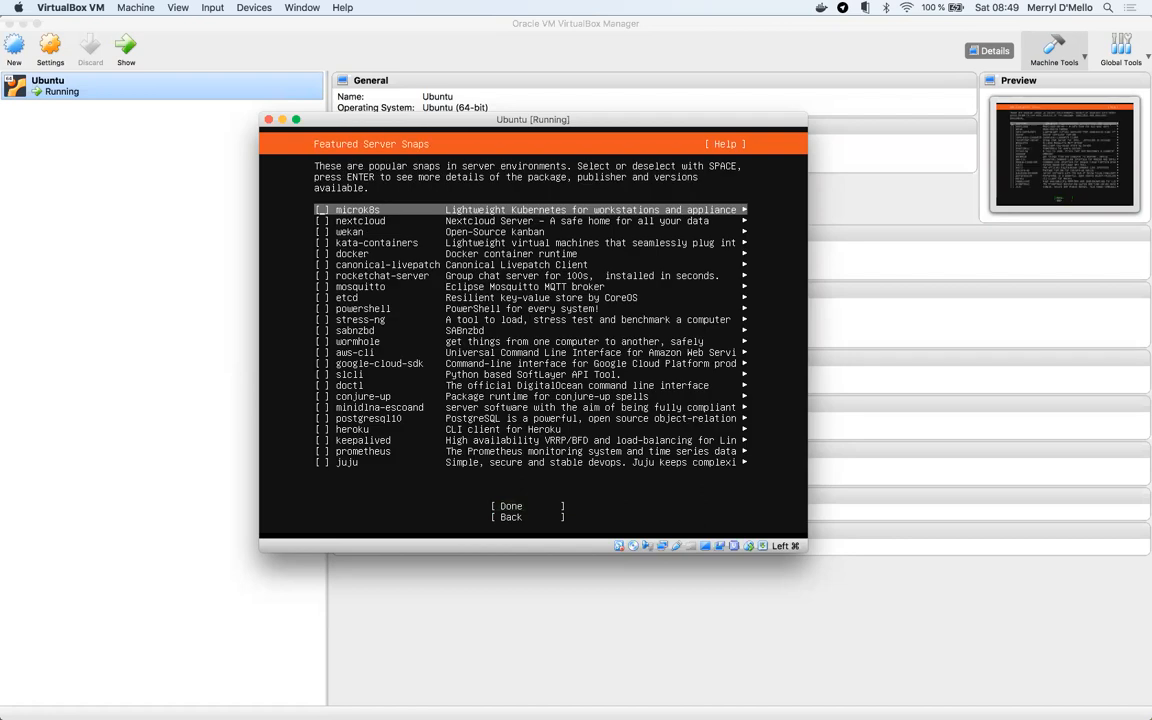
key(Down)
key(Down)
key(Down)
key(Down)
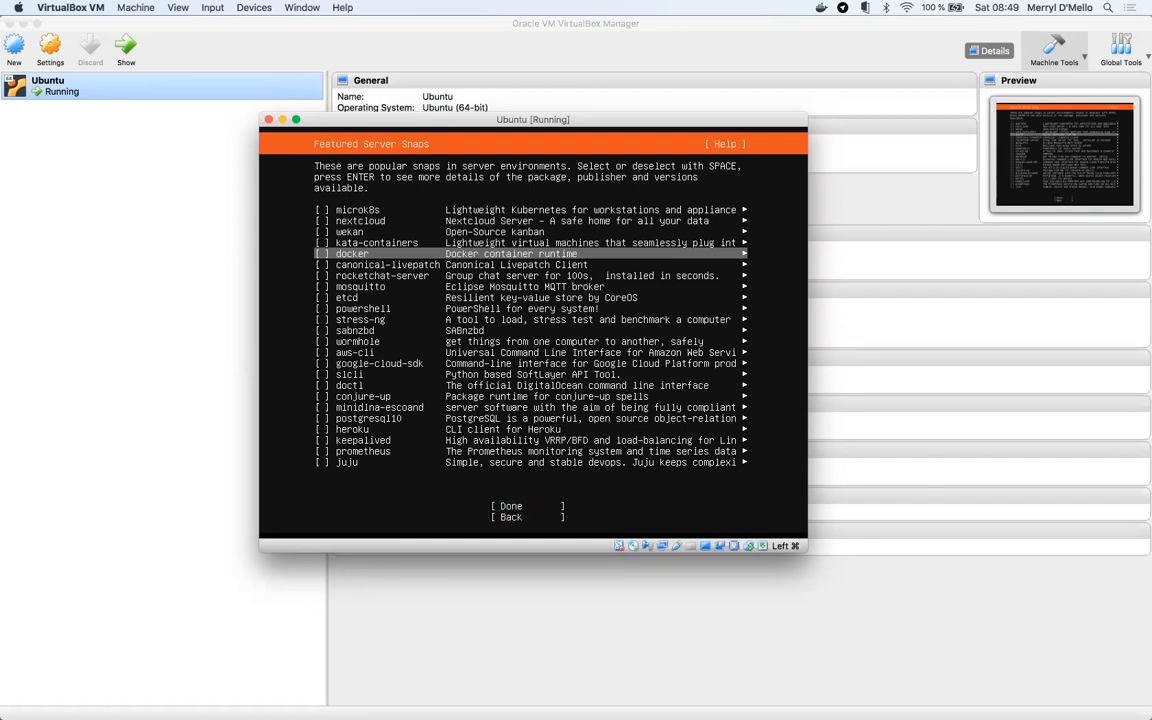
key(Down)
key(Down)
key(Down)
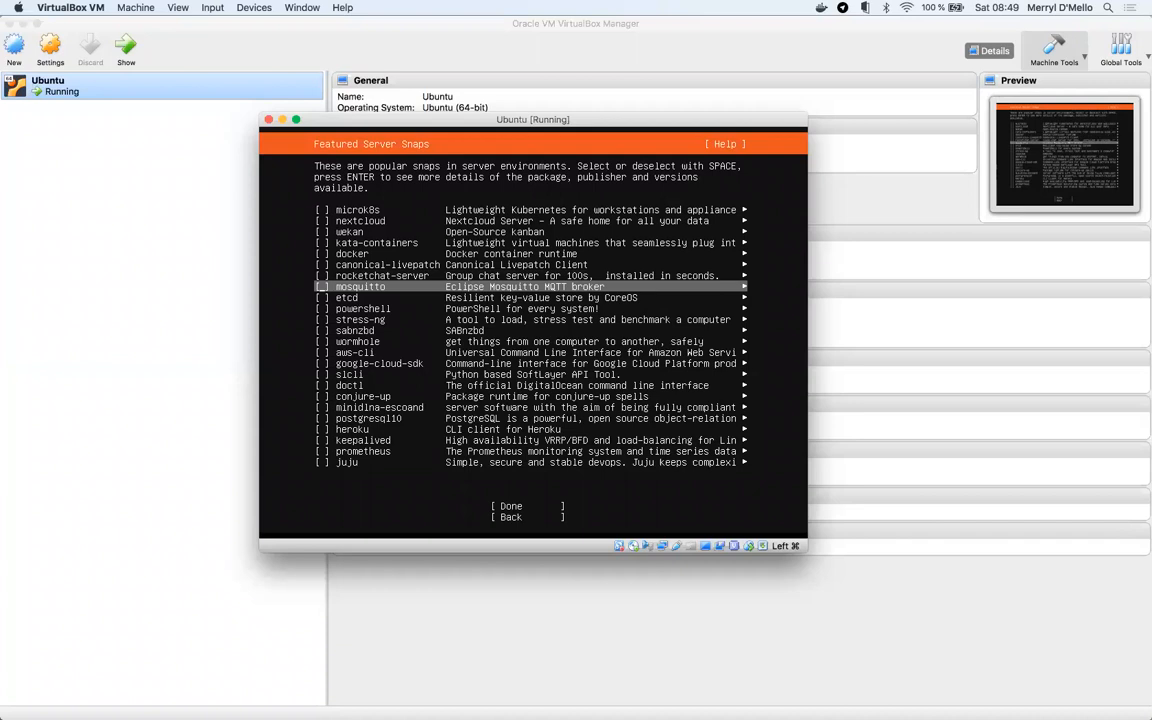
key(Down)
key(Down)
key(Down)
key(Down)
key(Down)
key(Down)
key(Down)
key(Down)
key(Down)
key(Down)
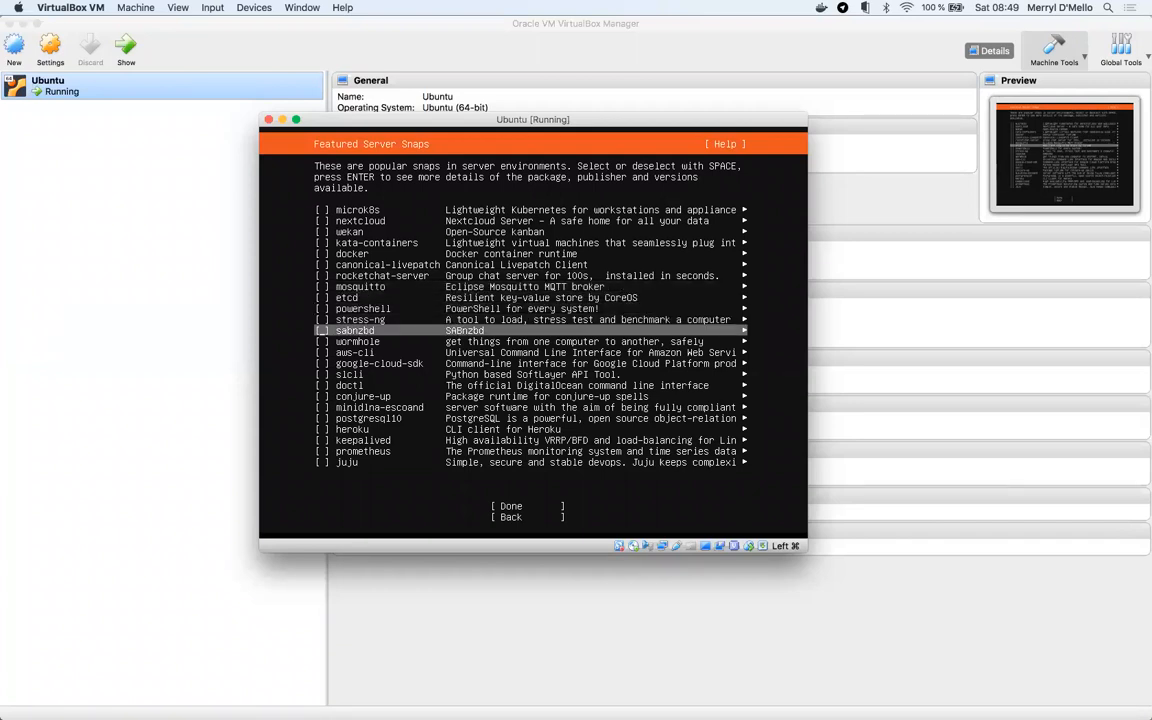
key(Down)
key(Down)
key(Down)
key(Down)
key(Down)
key(Down)
key(Down)
key(Down)
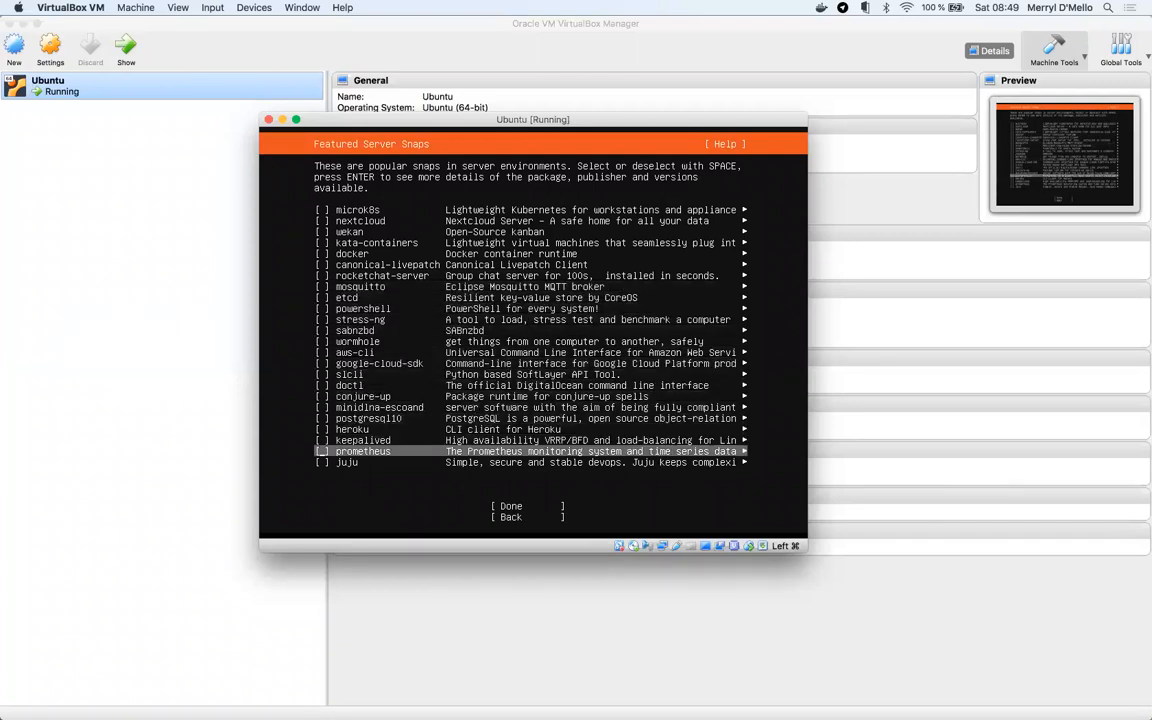
key(Up)
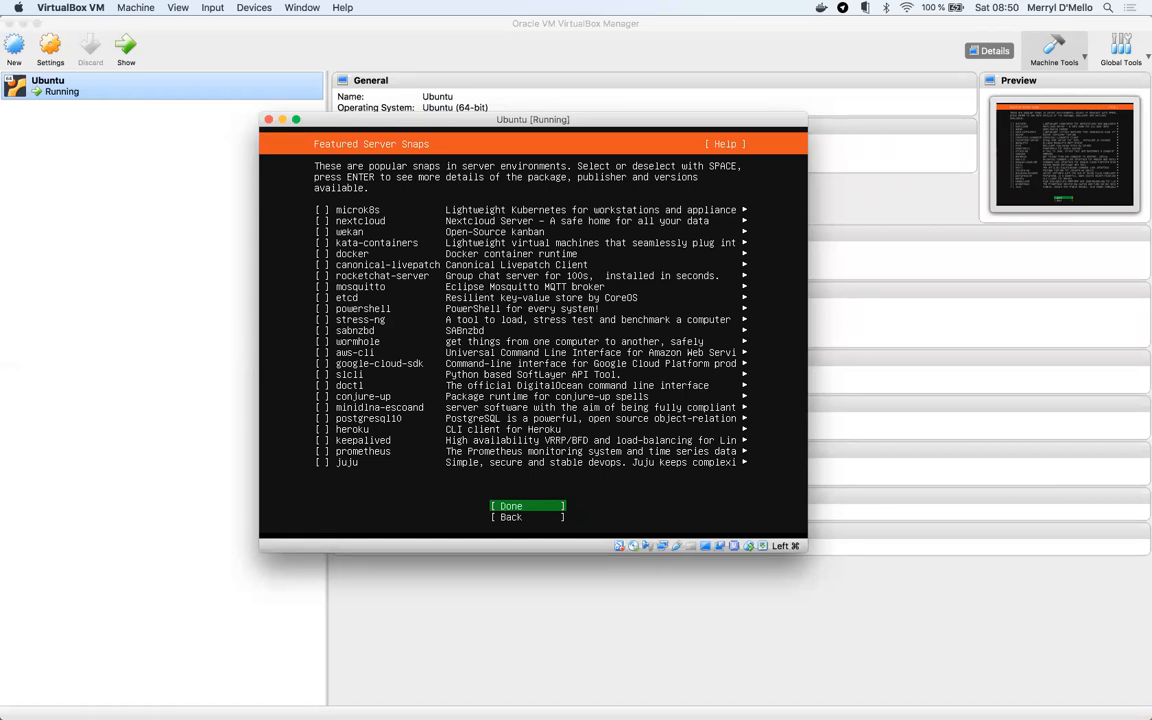
- Continue past Featured Server Snaps with none selected and wait for Installation complete
key(Return)
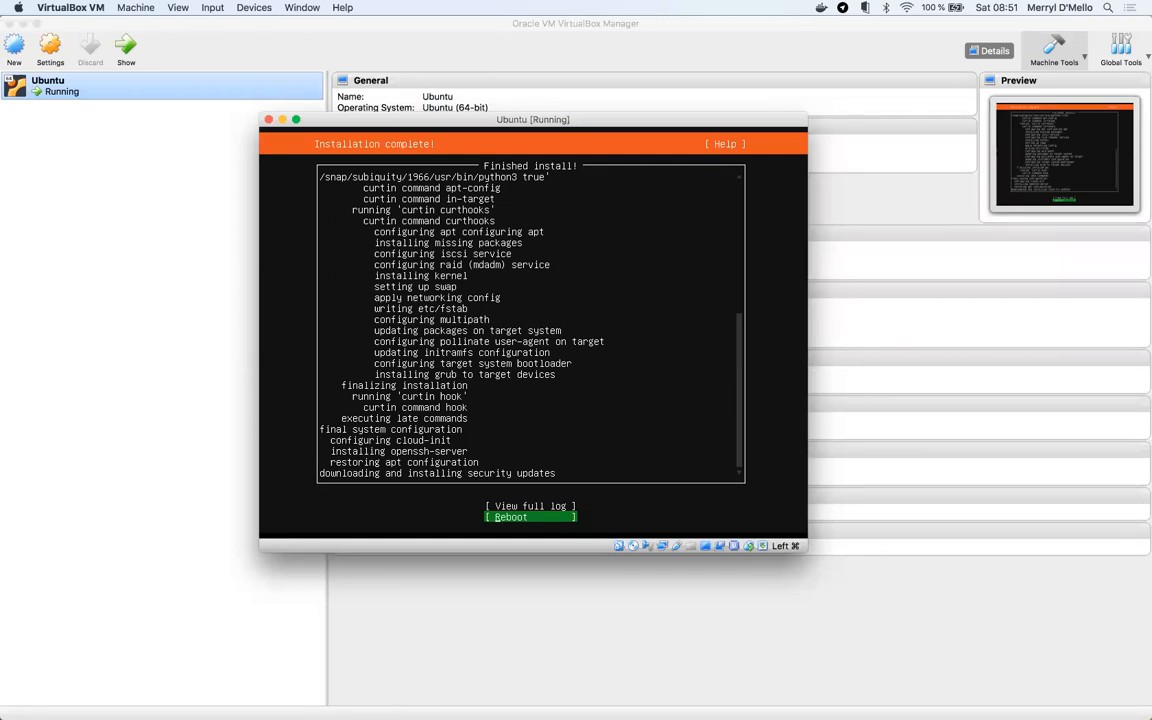
- Choose Reboot on the Installation complete screen to restart into the installed system
key(Up)
key(Down)
key(Return)
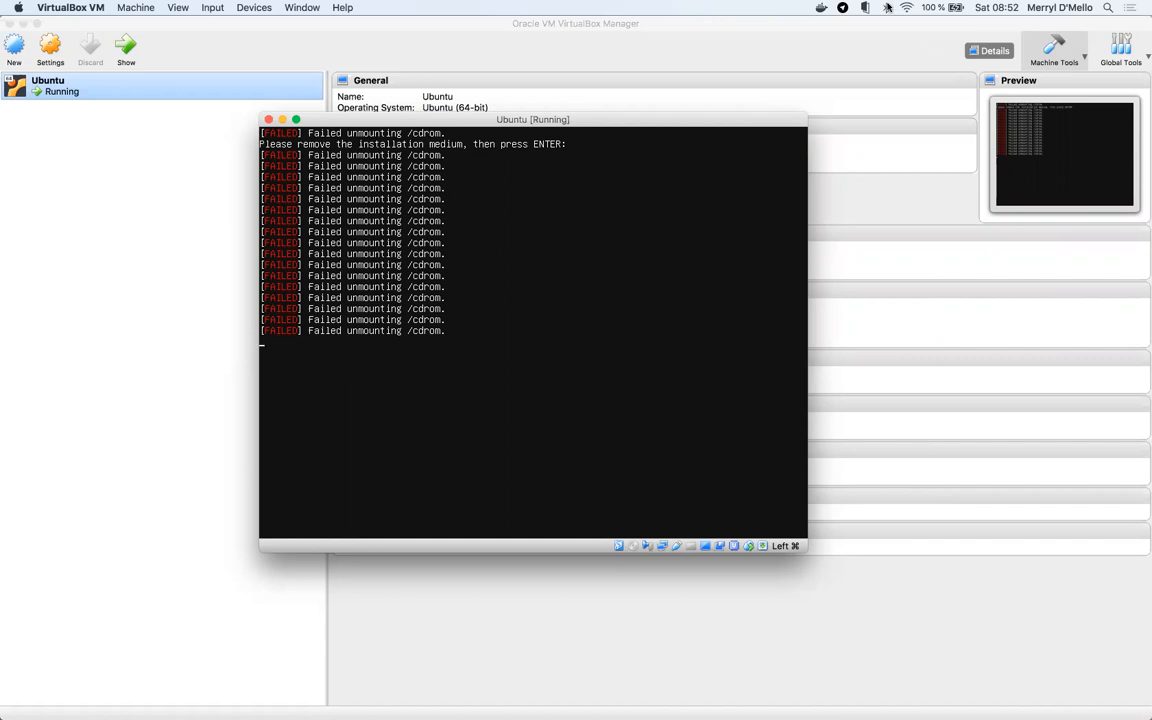
- Open the Ubuntu machine's settings from VirtualBox Manager and close them unchanged
click(213, 98)
click(50, 46)
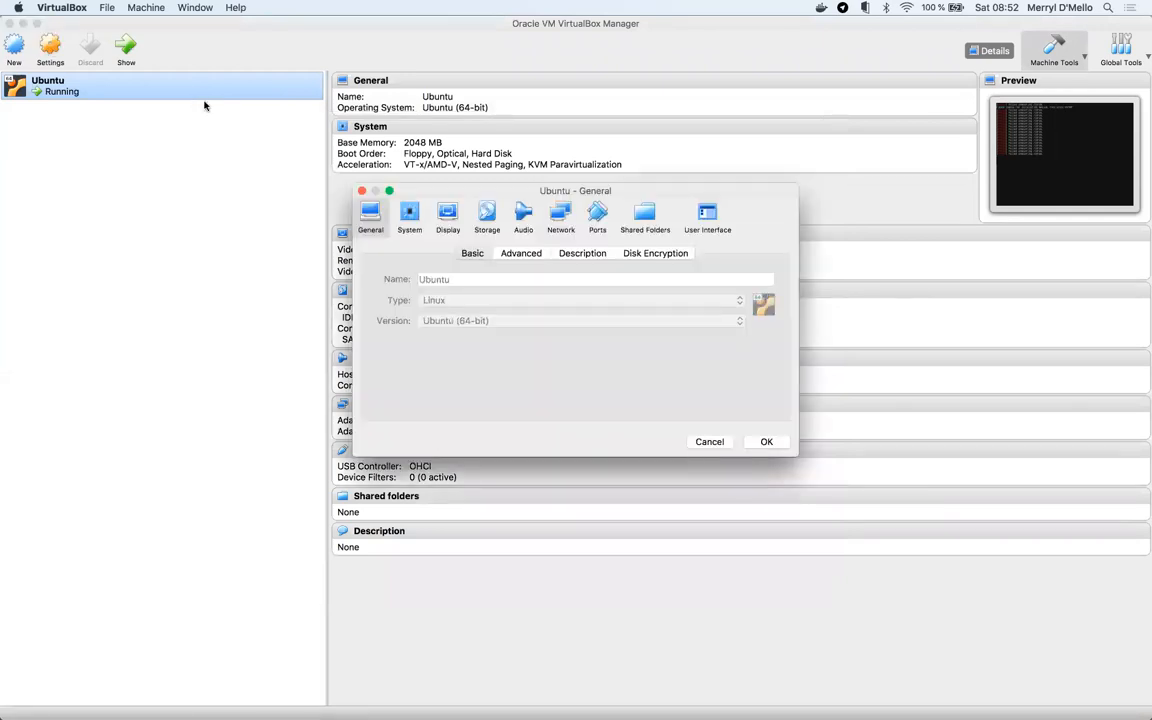
click(709, 441)
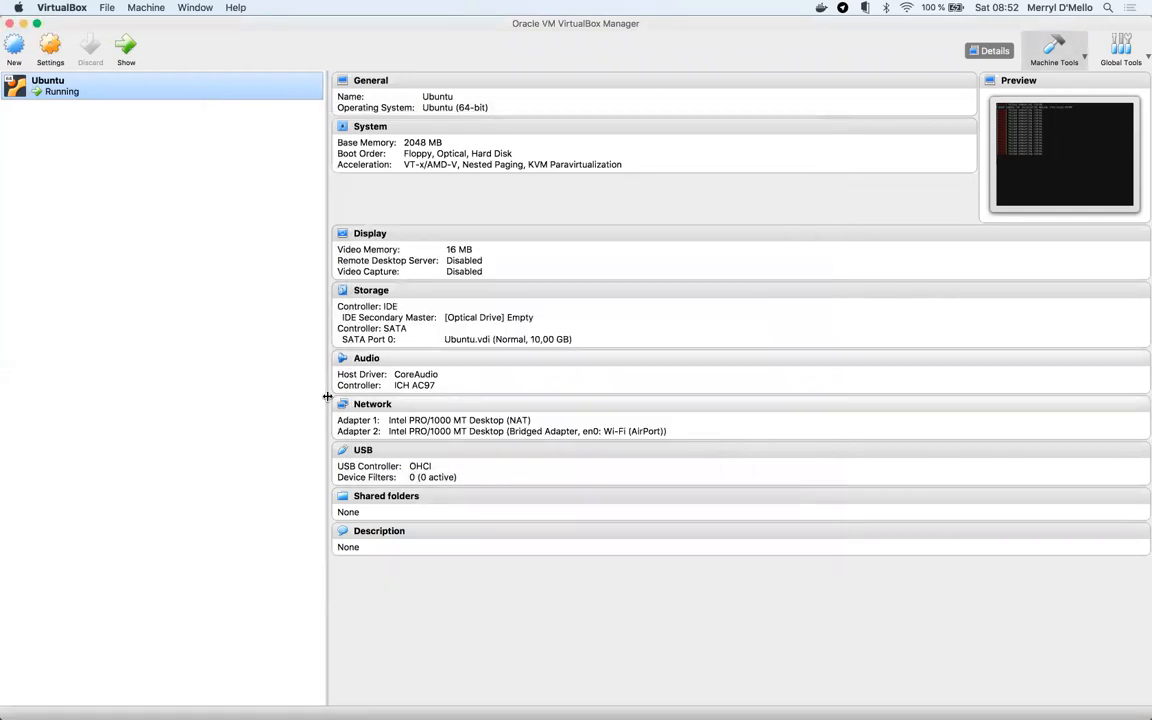
double_click(141, 93)
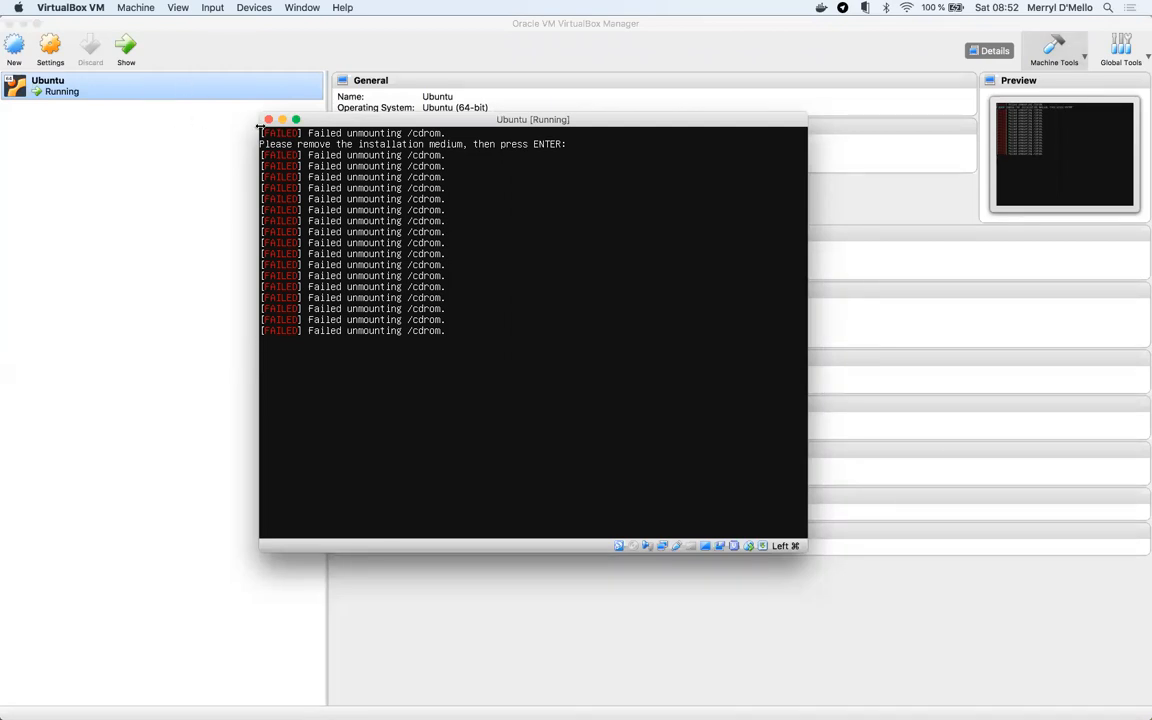
- Review the Ubuntu machine's Network and Storage settings, with the optical drive empty, then press OK
right_click(111, 92)
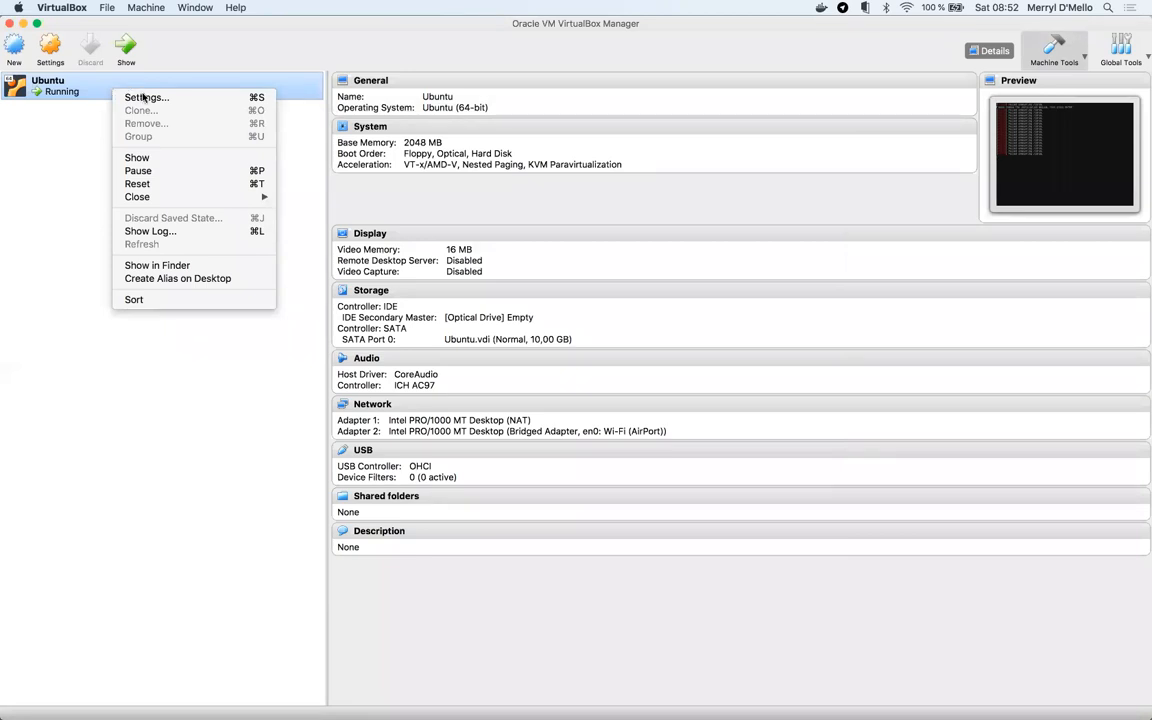
click(51, 46)
click(51, 46)
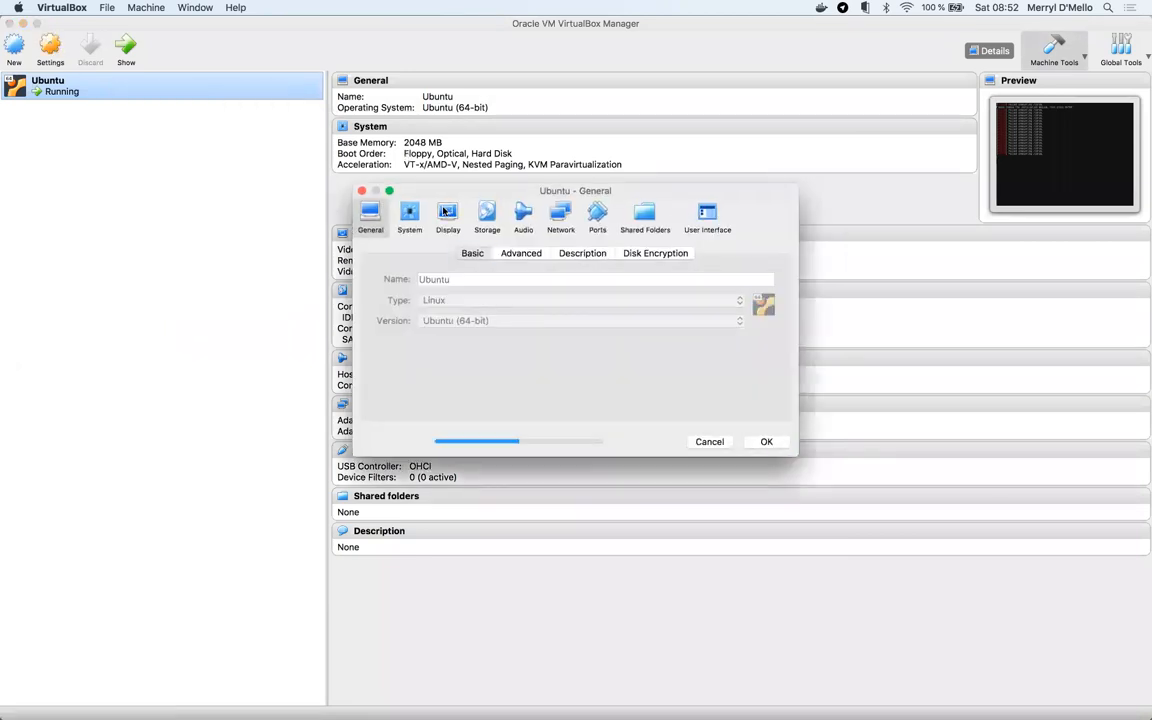
click(553, 214)
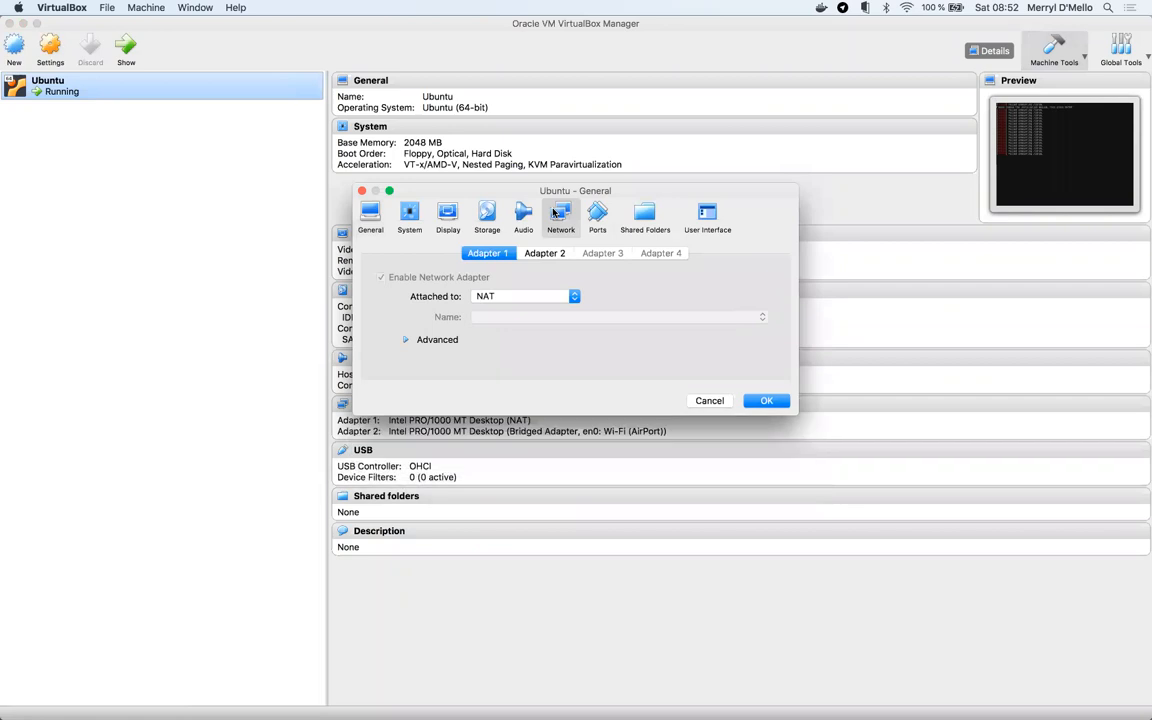
click(488, 212)
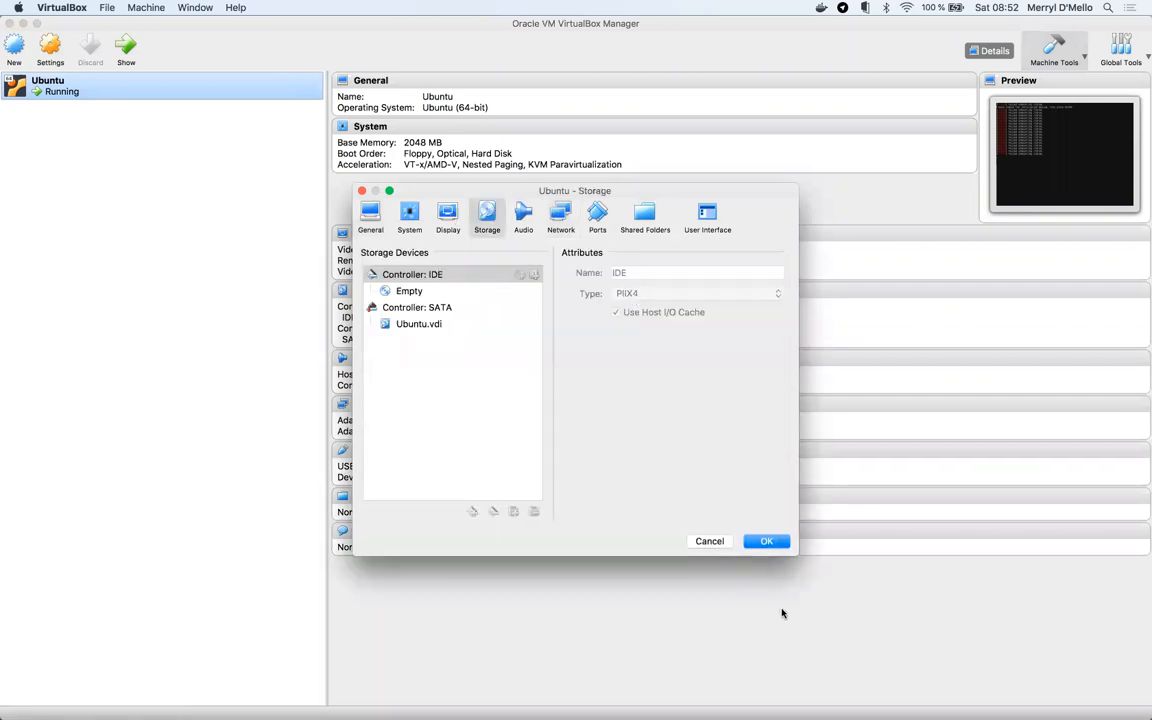
click(767, 543)
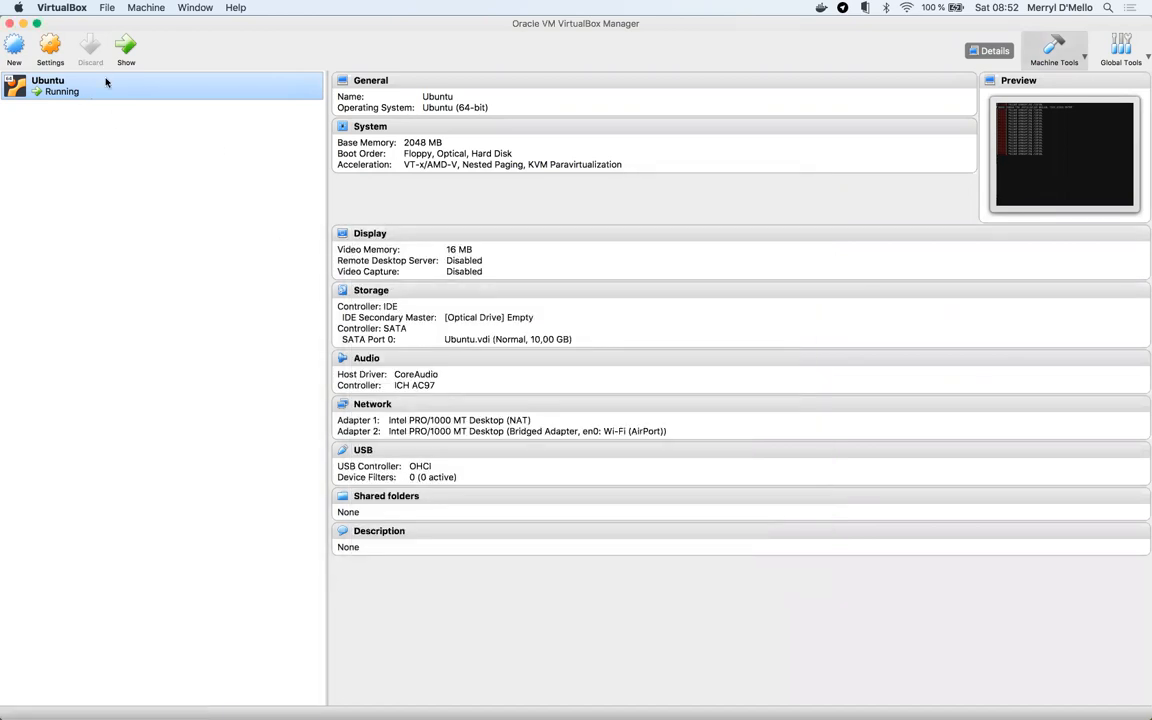
double_click(108, 80)
- Power off the Ubuntu machine through Close > Power Off and confirm
right_click(106, 91)
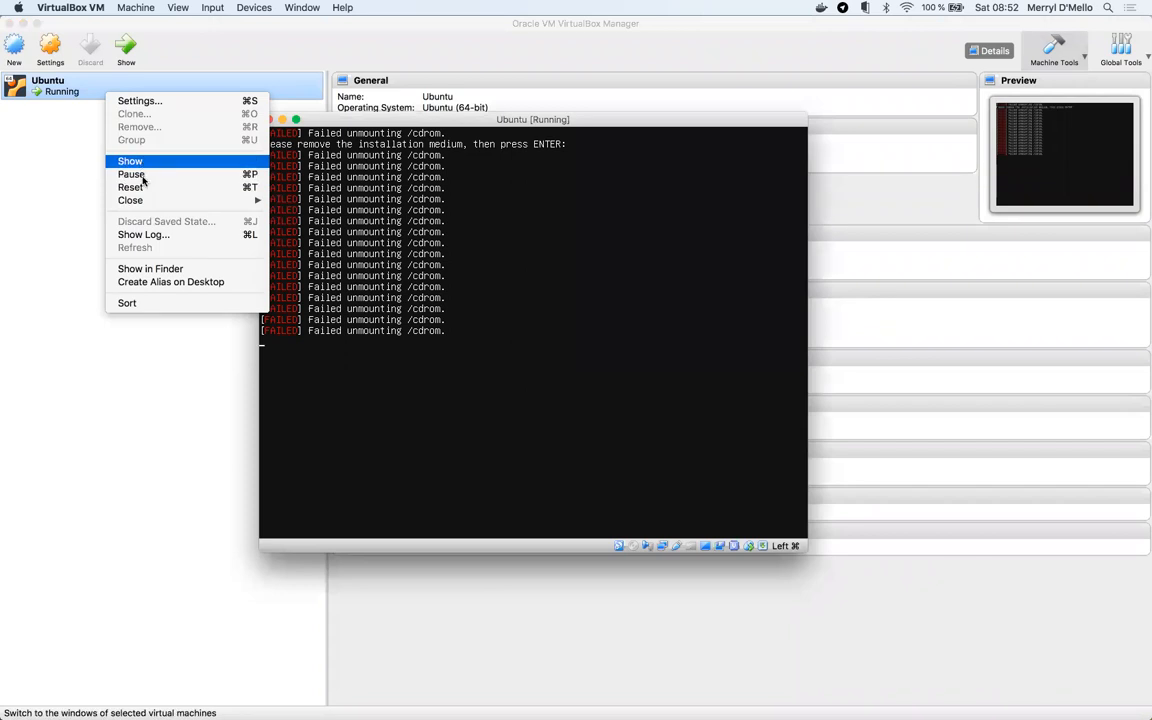
mouse_move(144, 204)
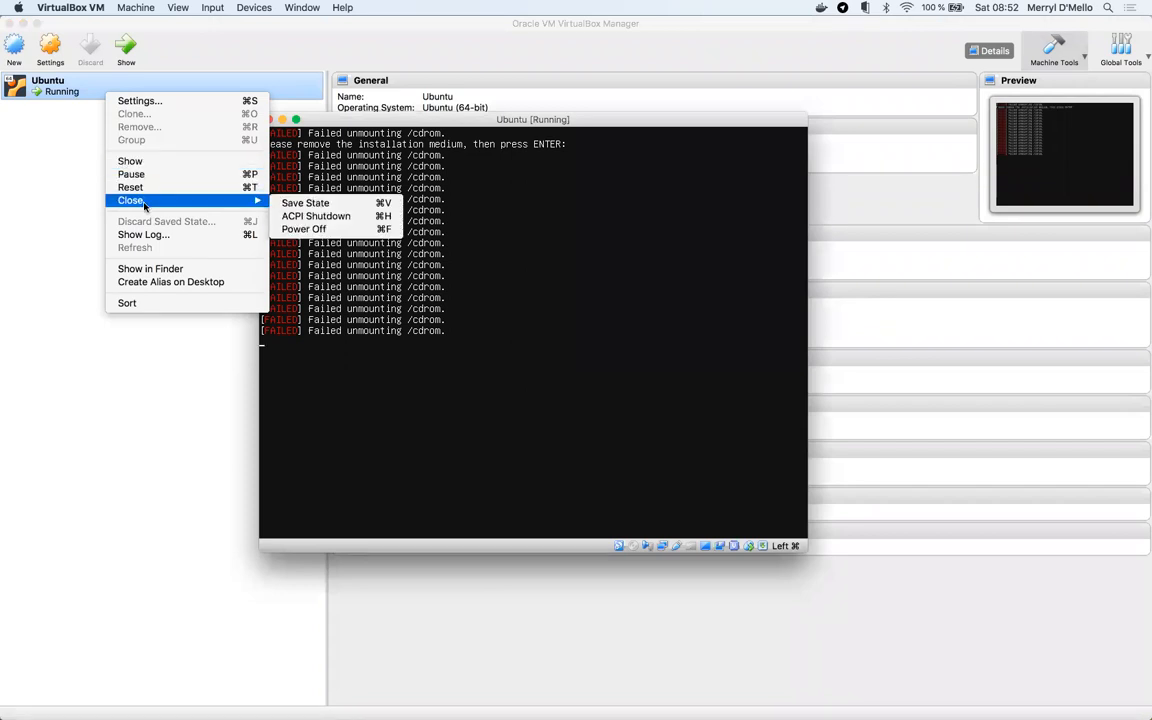
click(308, 229)
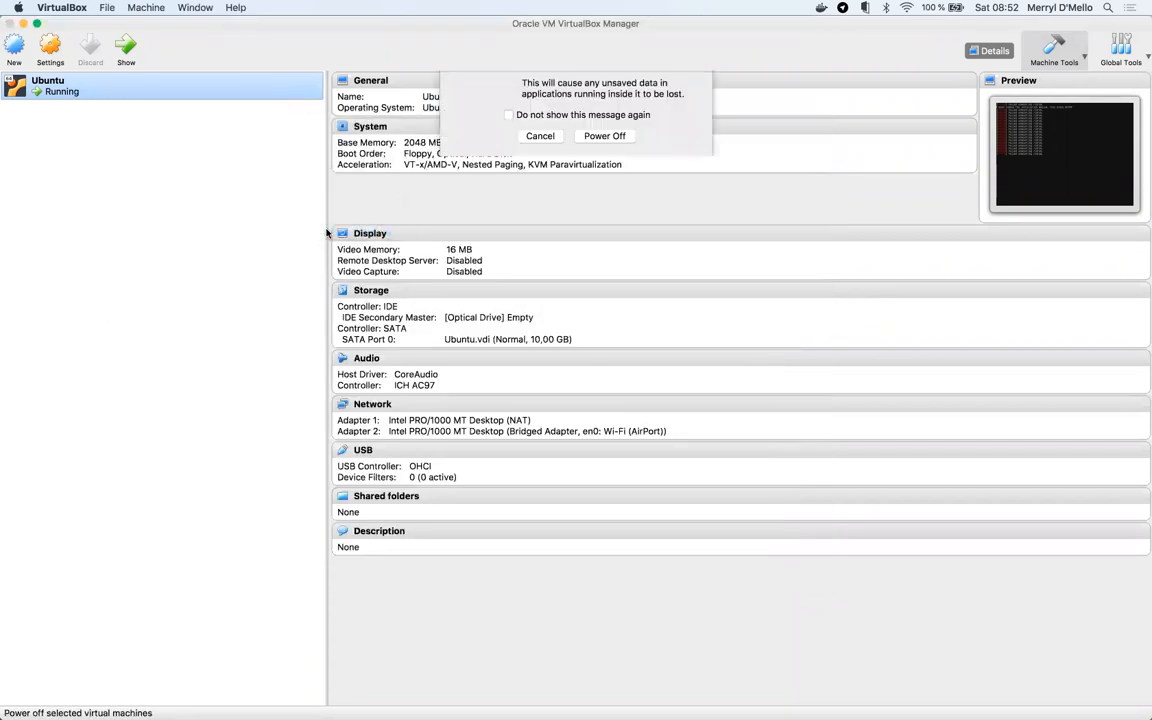
click(598, 194)
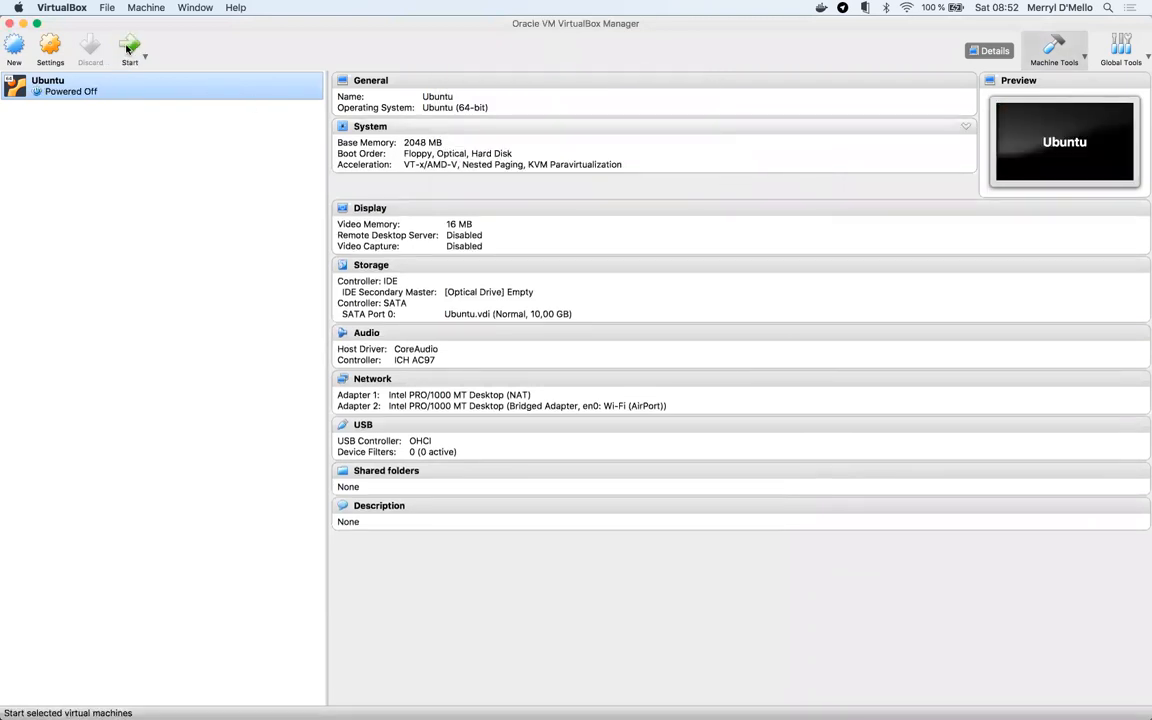
- Start the Ubuntu machine and dismiss the keyboard auto-capture and mouse integration notices
click(127, 48)
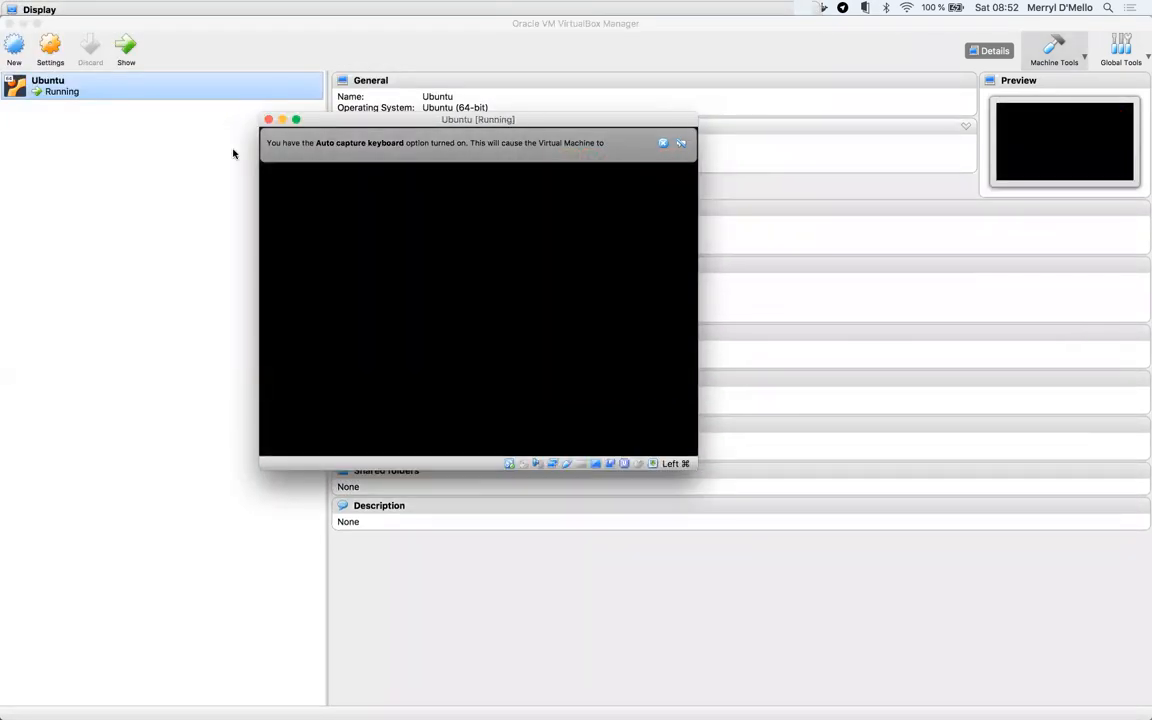
click(681, 144)
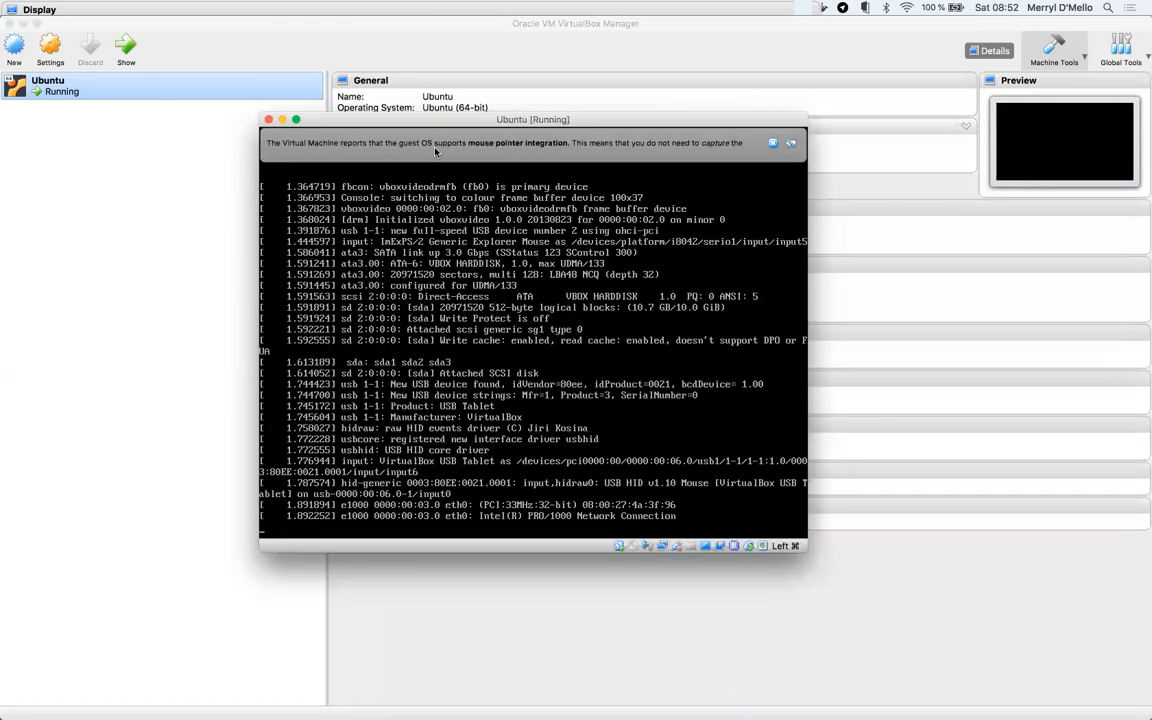
click(774, 144)
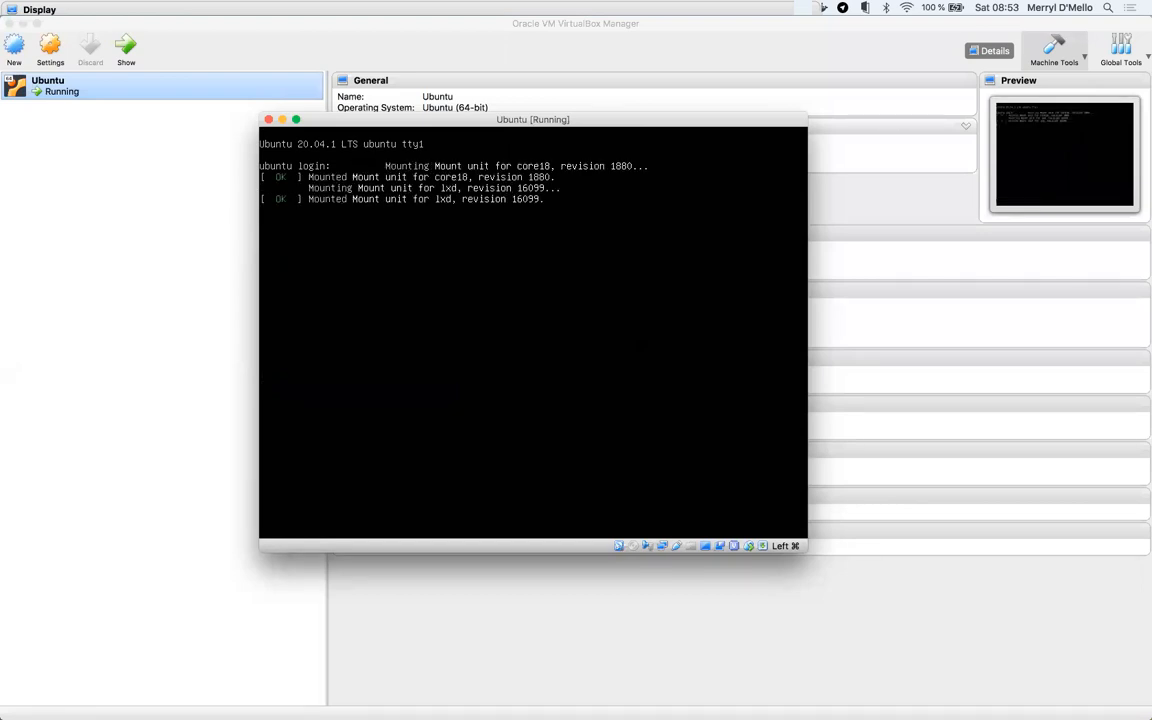
- Enter ubuntu as the login username at the console prompt
text(uuun)
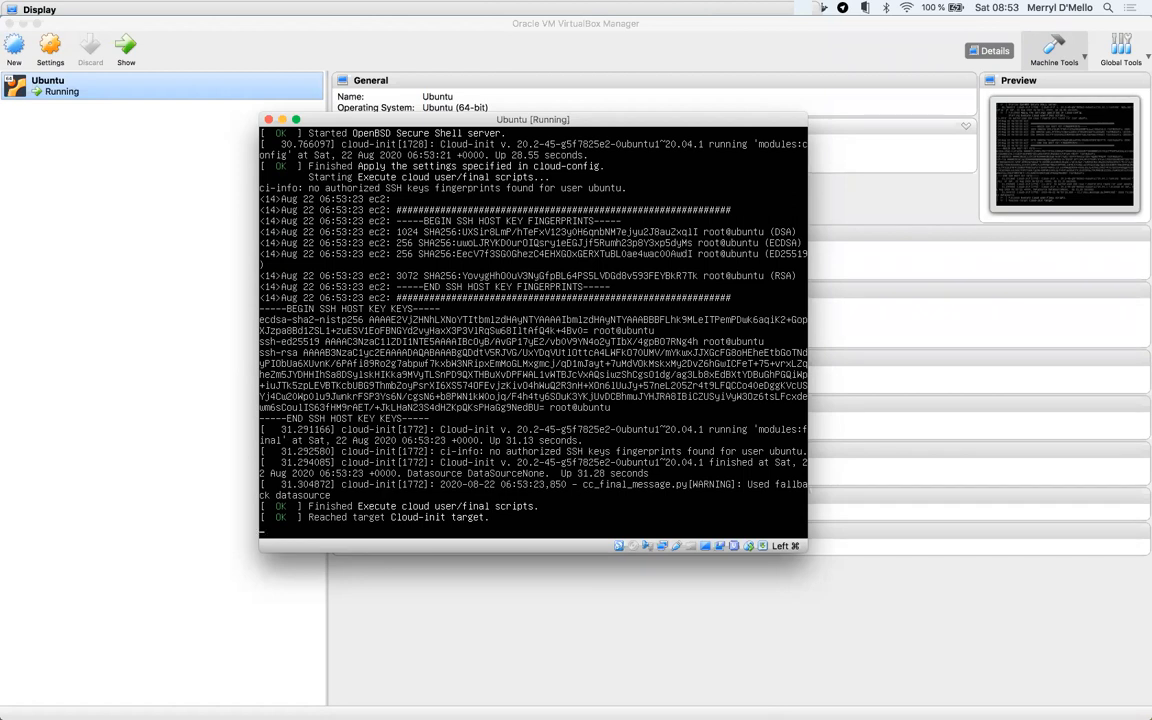
text(buntu)
key(Return)
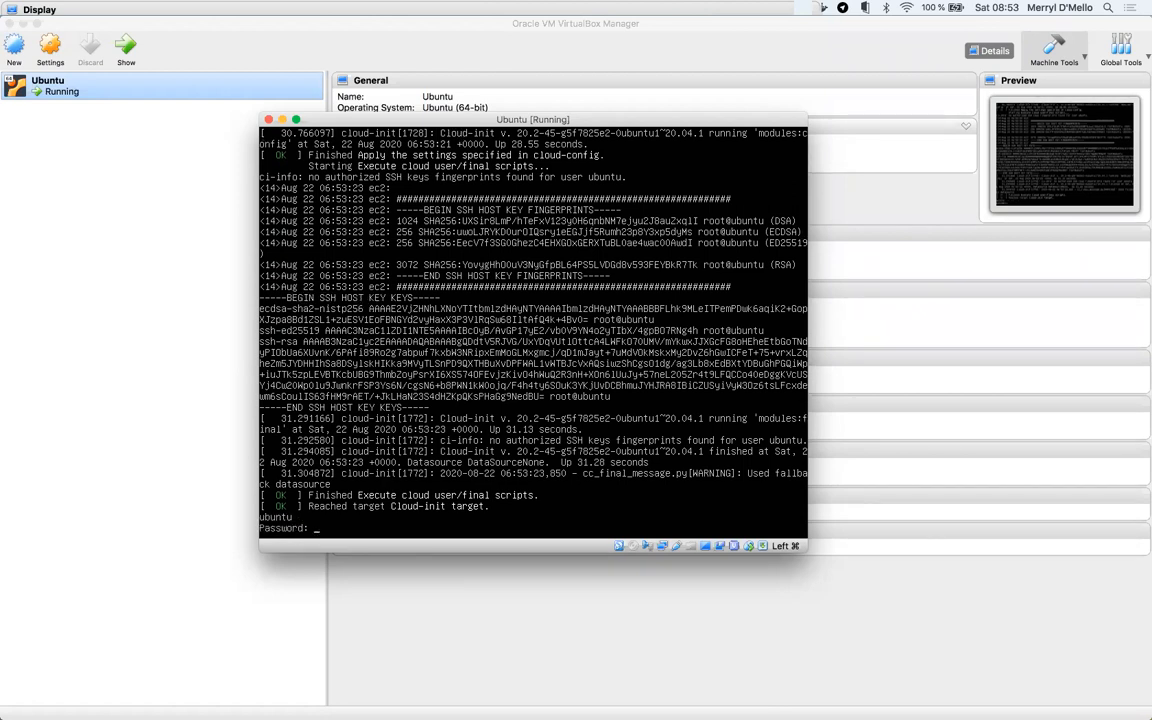
- Submit the login password and enter ifconfig at the shell prompt
key(Return)
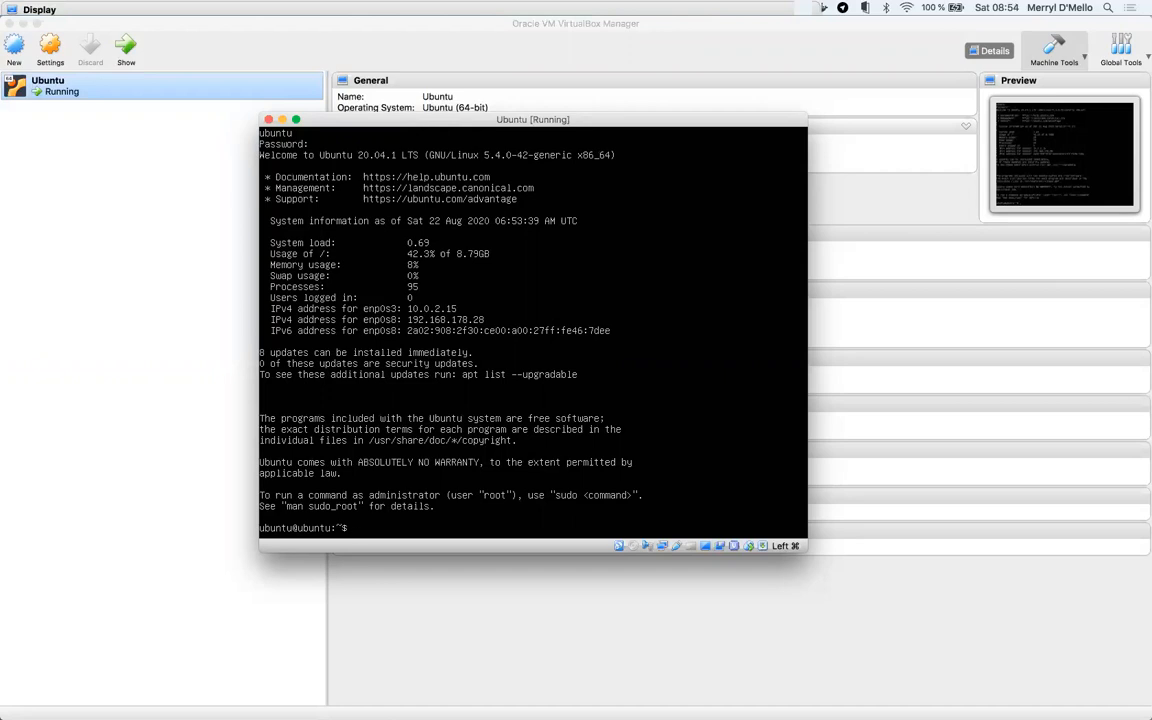
text(ifconfig)
- Install net-tools on the Ubuntu VM with sudo apt, then list its interfaces with ifconfig
key(Return)
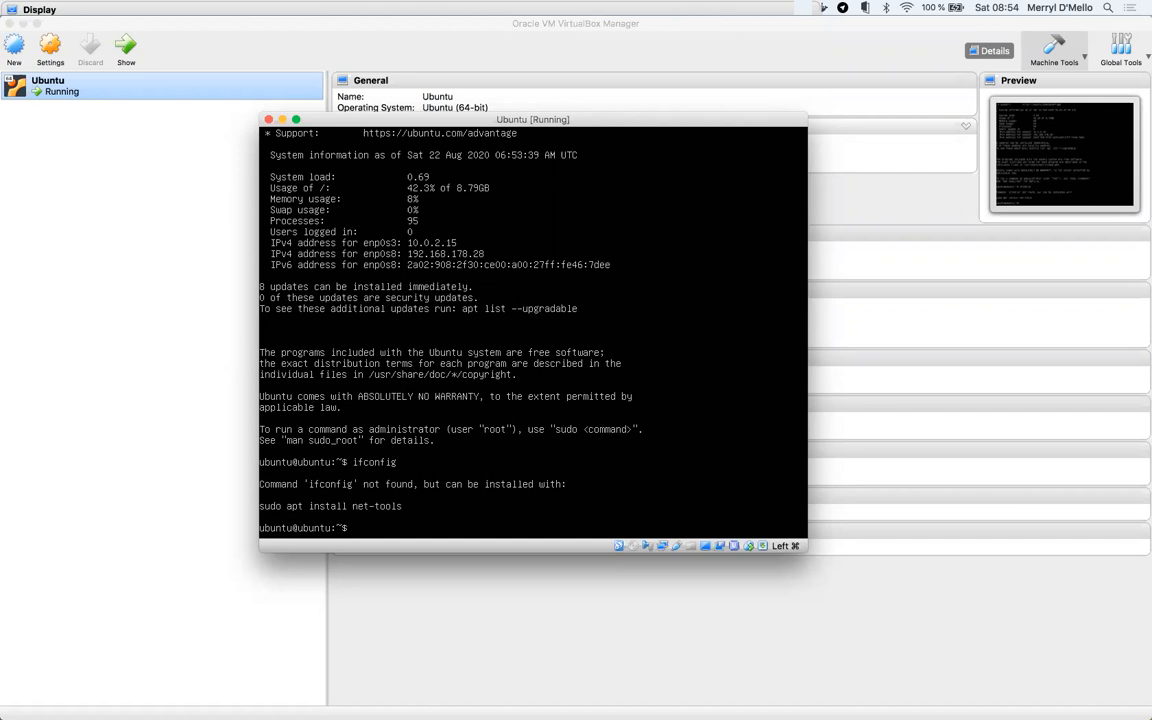
text(sudo apt install)
text(net-tools)
key(Return)
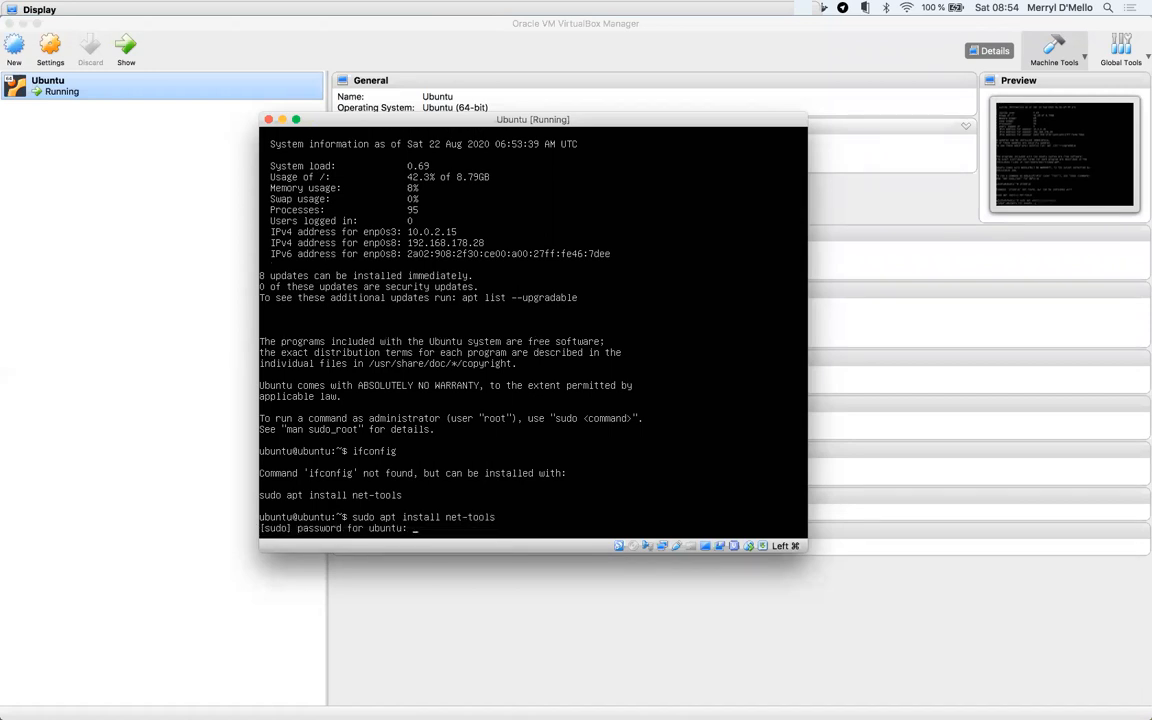
key(Return)
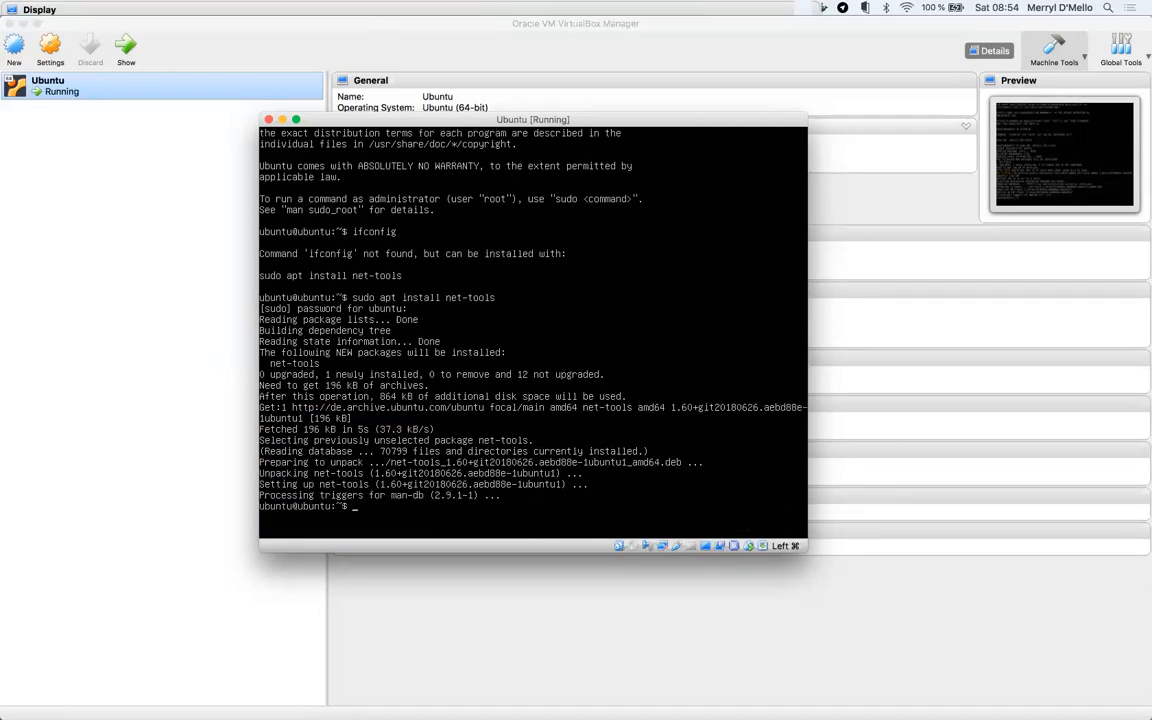
text(ifconfig)
key(Return)
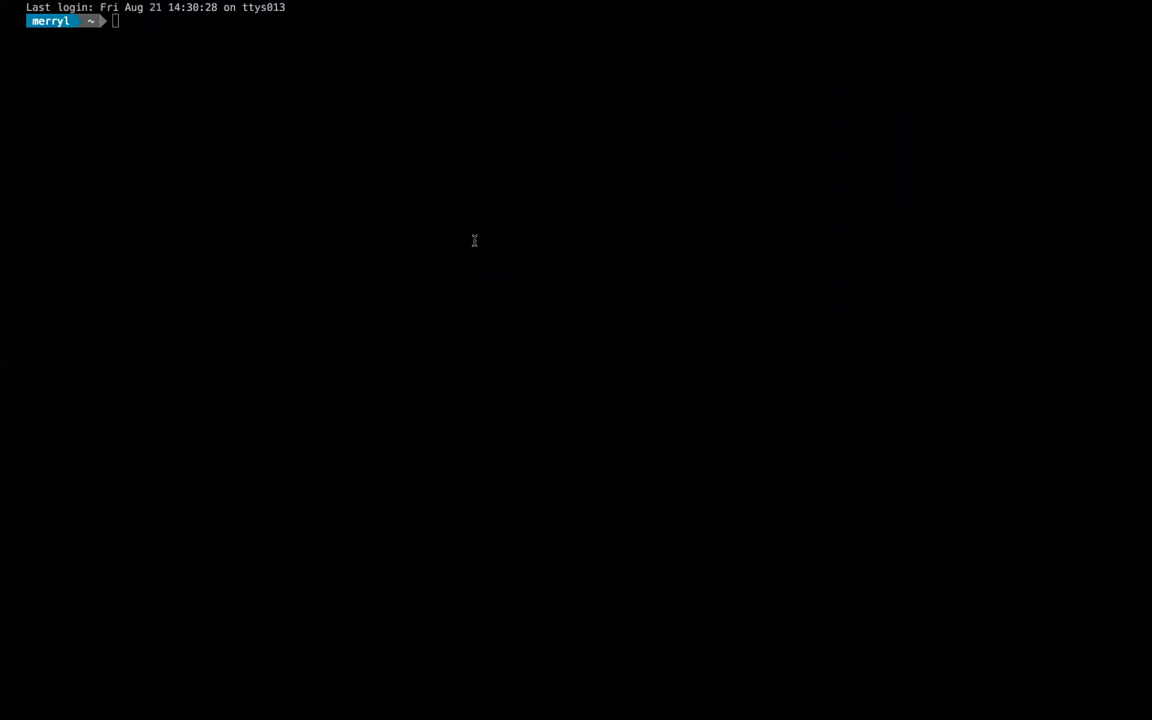
text(ssh)
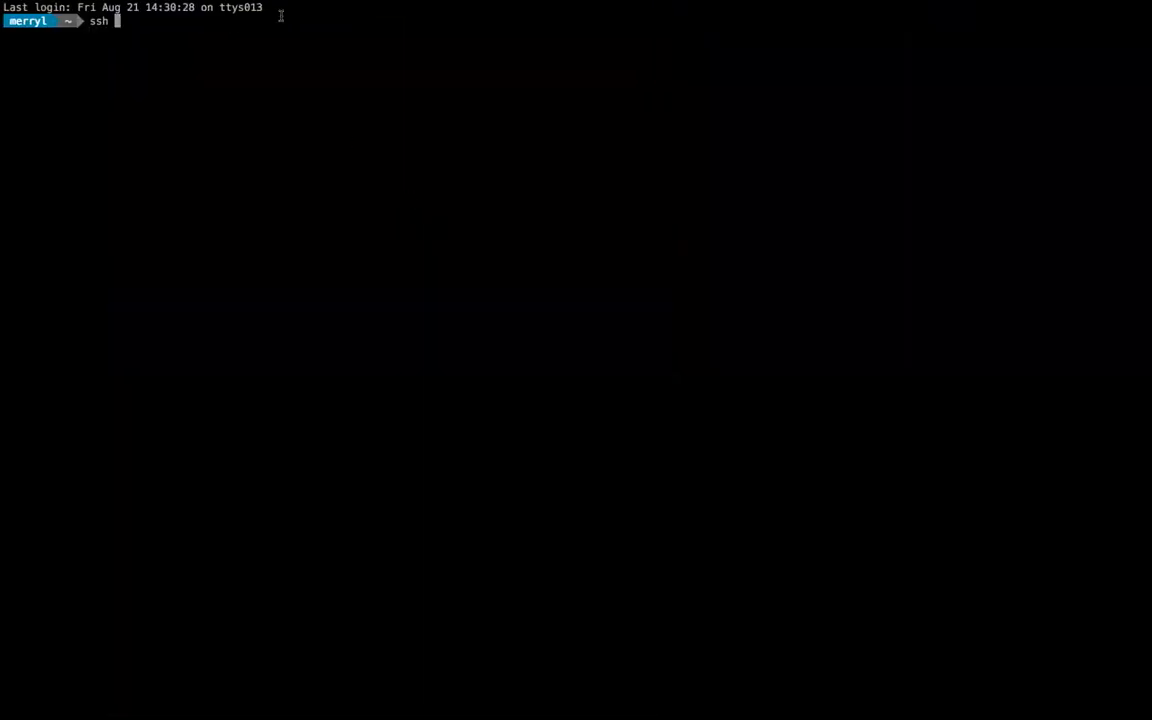
text(ubuntu@)
key(ctrl+Left)
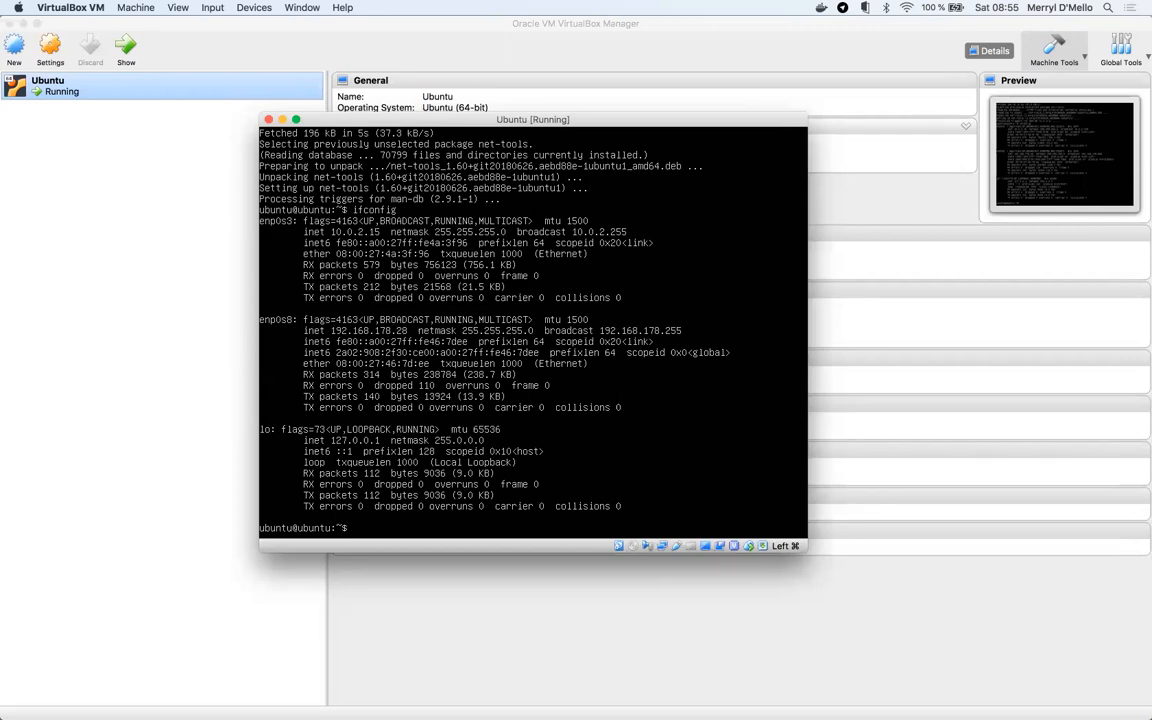
key(ctrl+Right)
text(192.168.178)
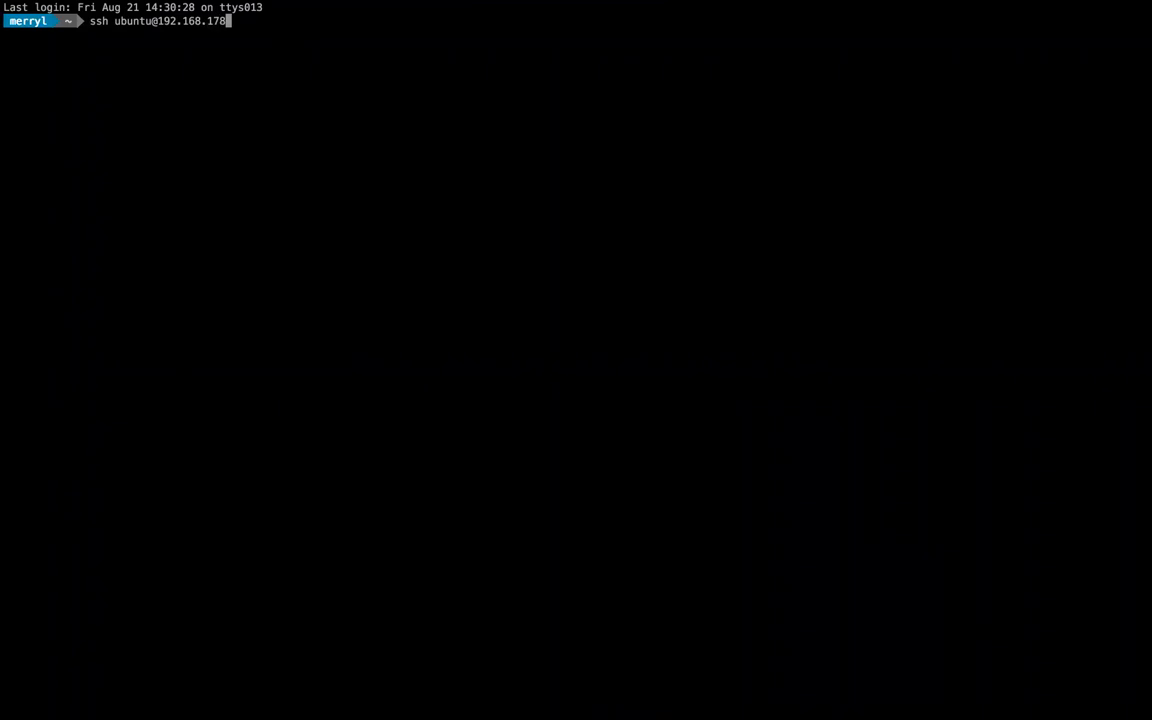
key(ctrl+Left)
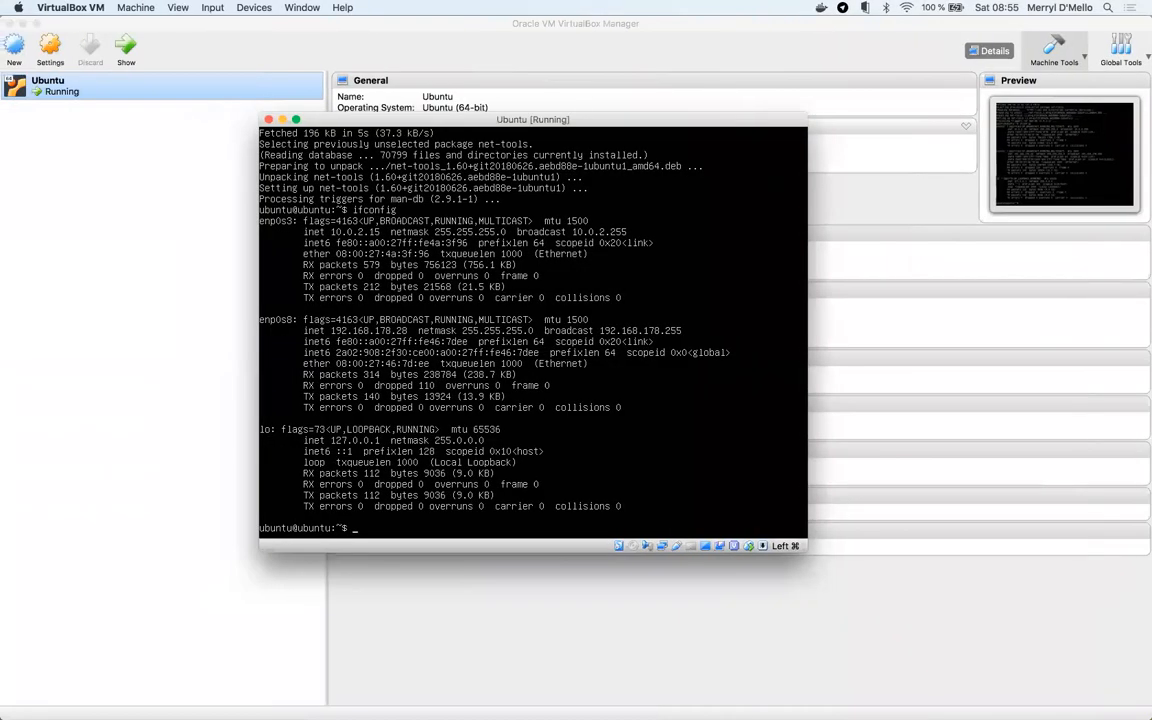
key(ctrl+Right)
text(28)
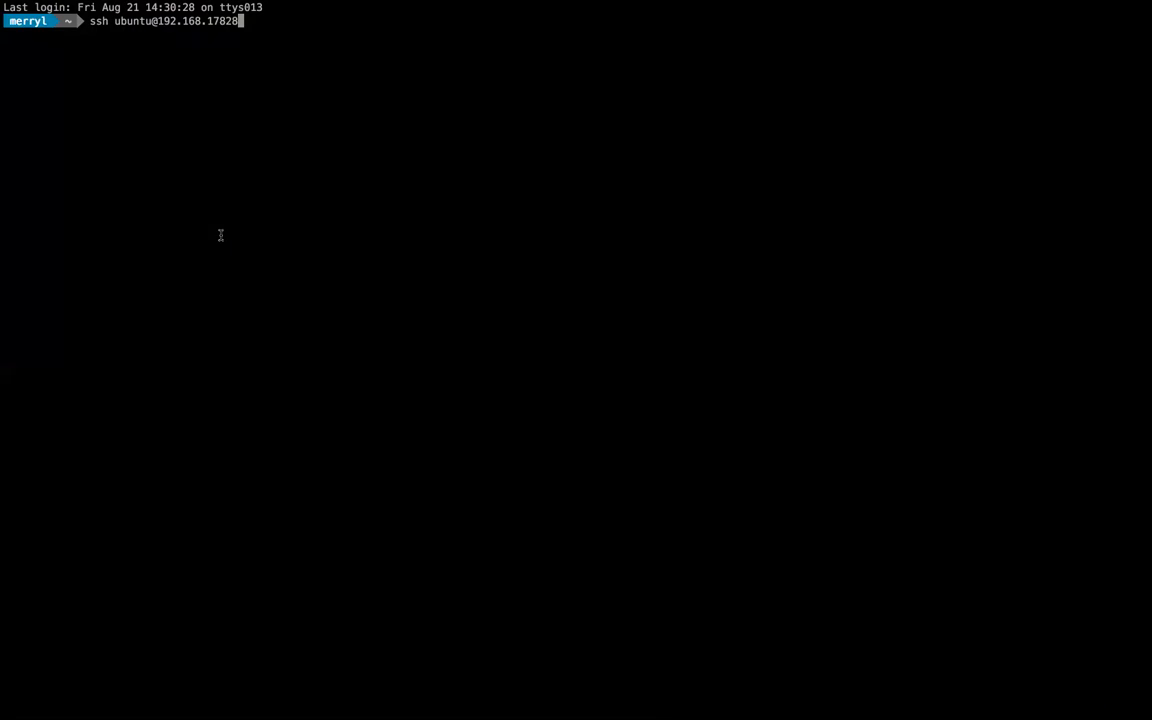
key(Left)
key(Left)
key(ctrl+Left)
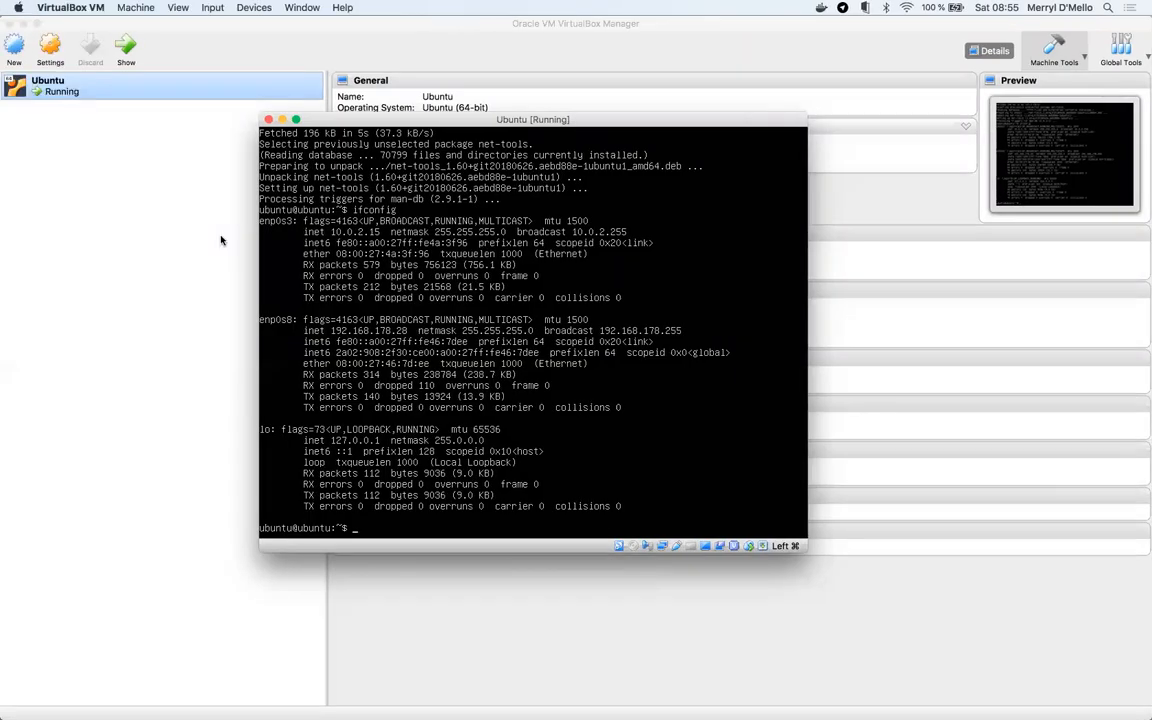
key(ctrl+Right)
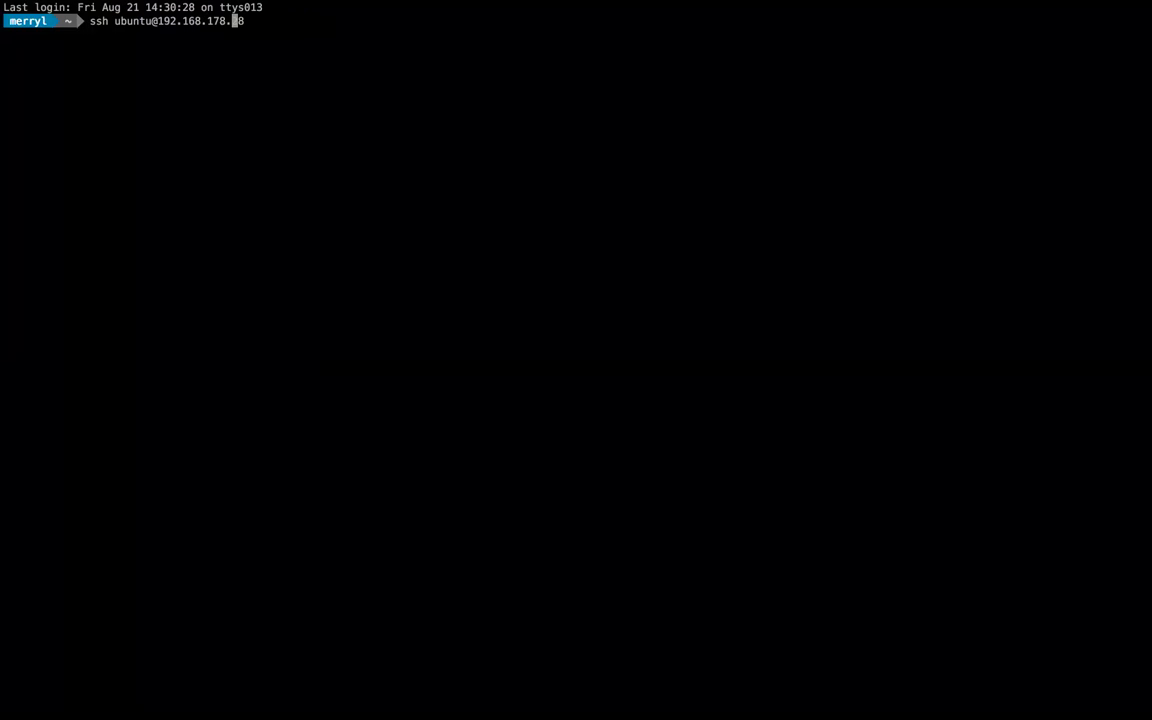
- Connect to the VM, accept its host key with yes, and log in with the password
key(Return)
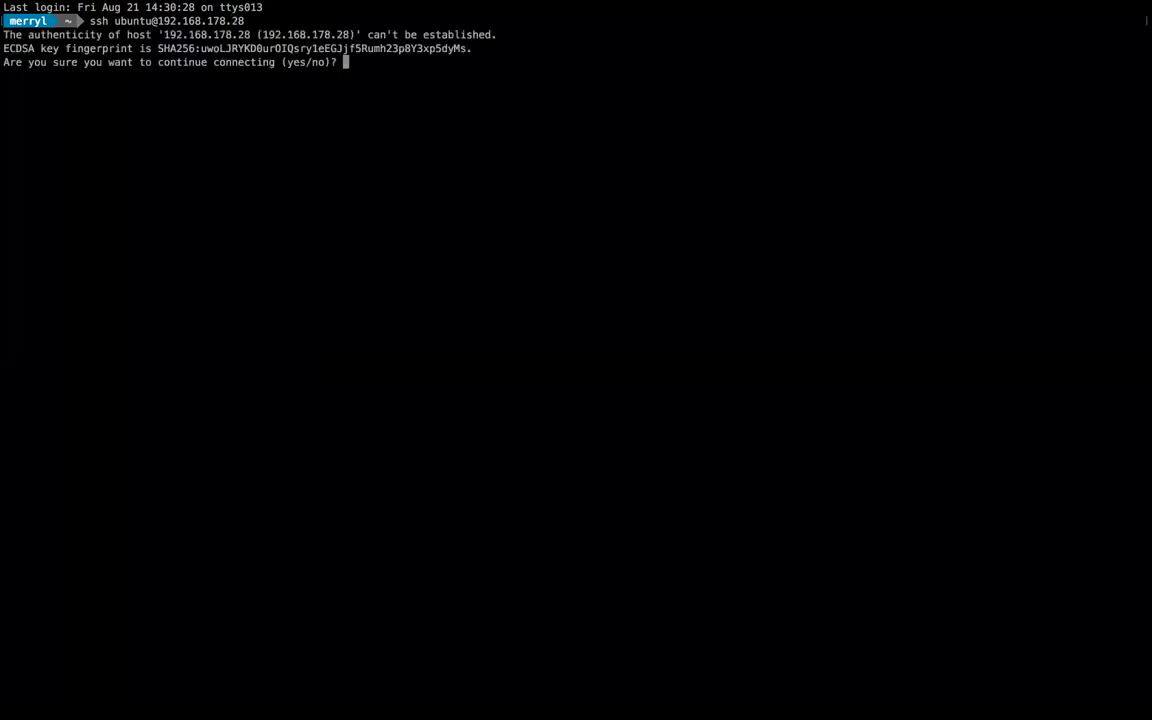
text(yes)
key(Return)
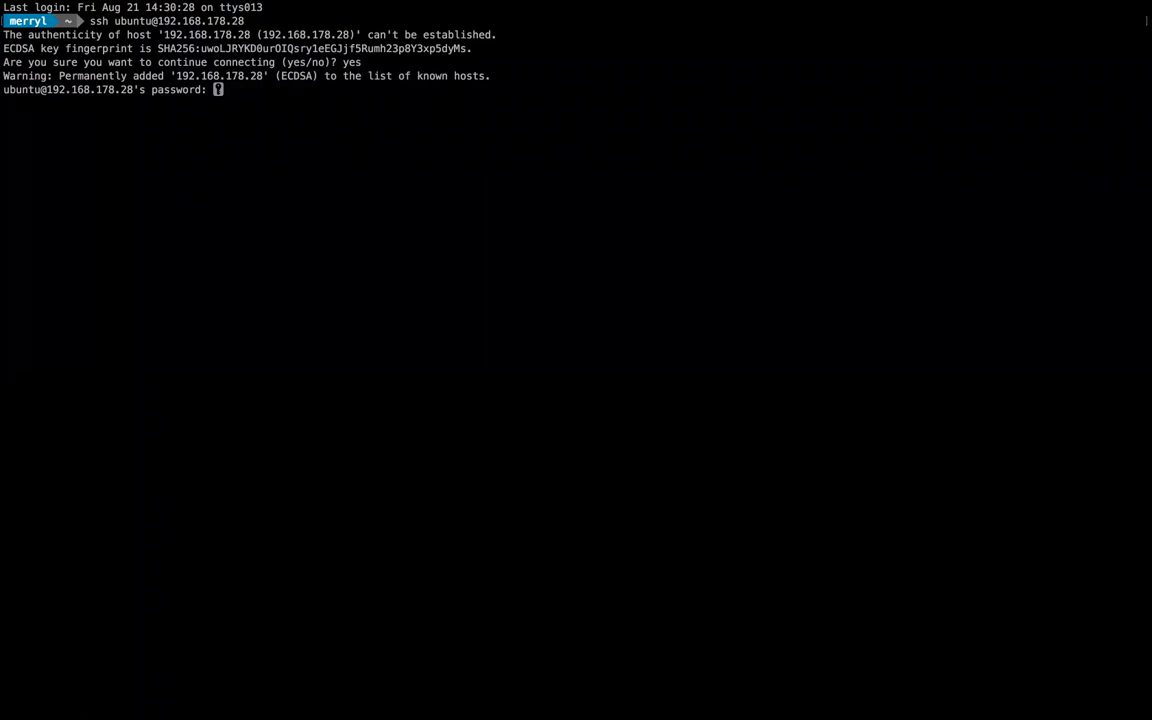
key(Return)
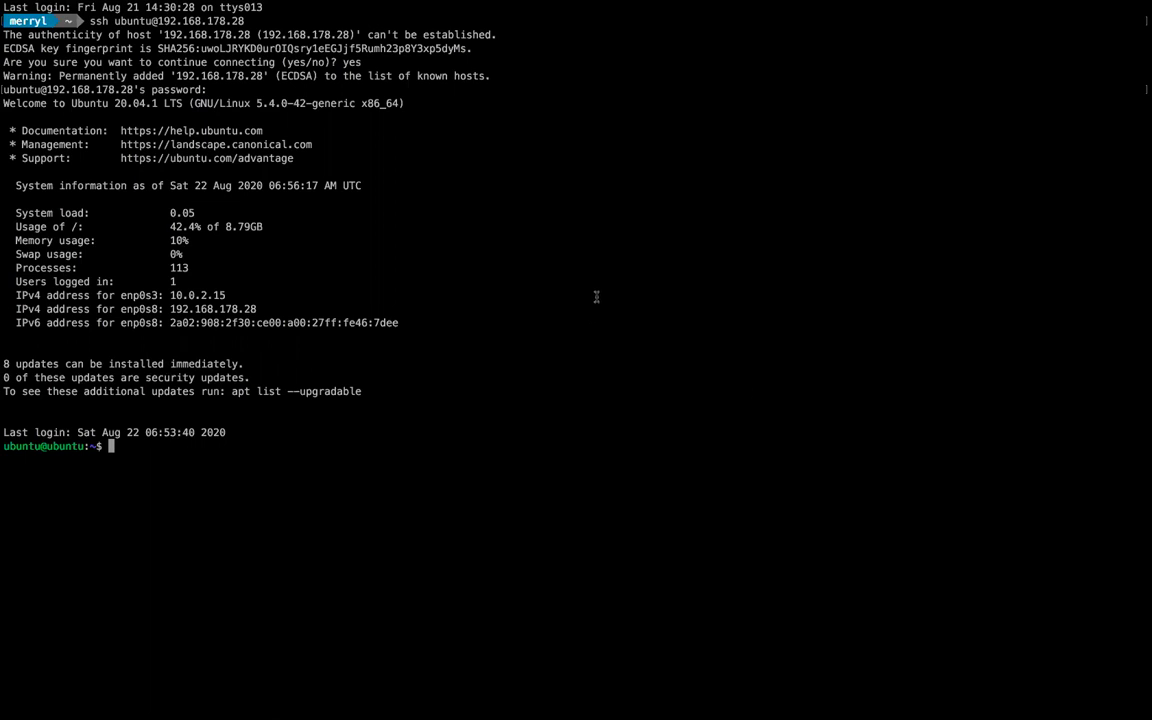
- Clear the screen and list the VM's network interfaces with ifconfig
text(clear)
key(Return)
text(ifconfig)
key(Return)
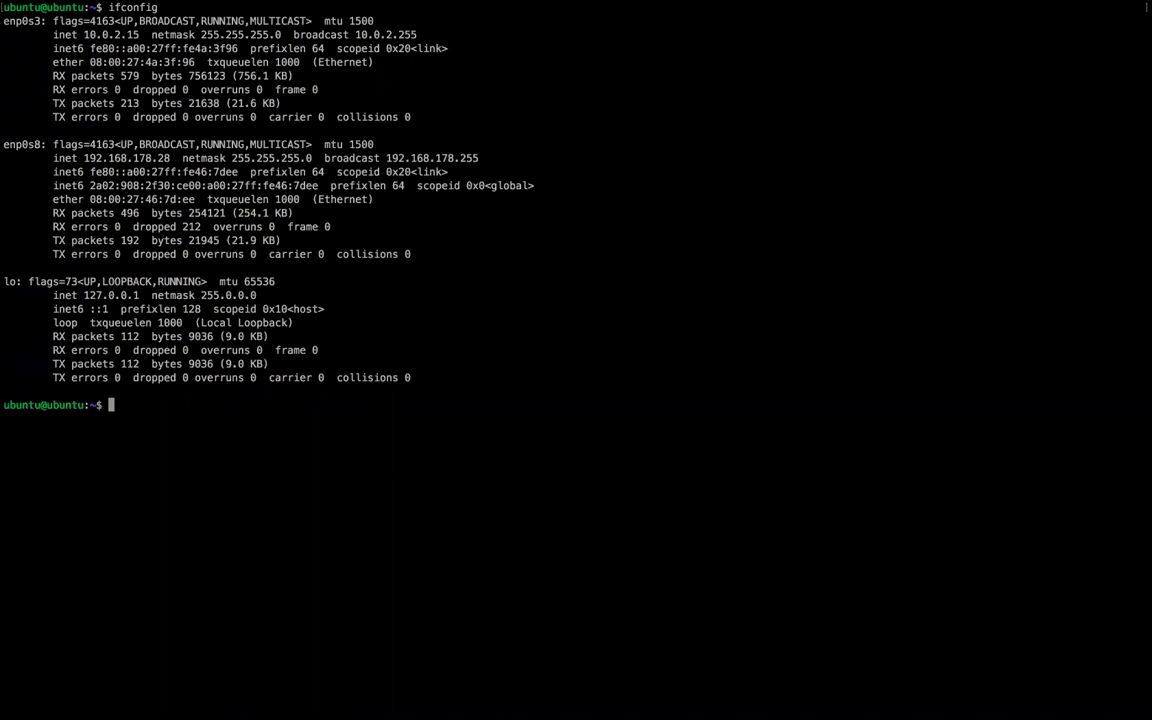
- Refresh the VM's package lists with sudo apt-get update, entering the password
text(sudo)
text(apt)
key(BackSpace)
text(-get install)
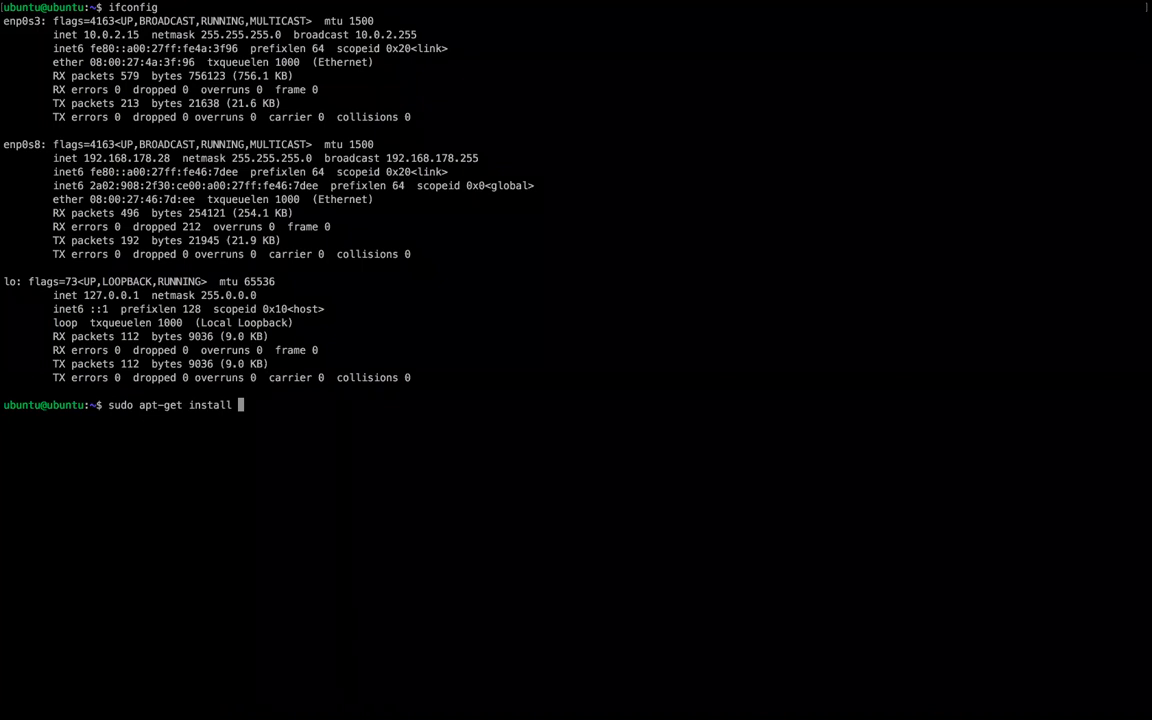
key(BackSpace)
key(BackSpace)
key(BackSpace)
key(BackSpace)
key(BackSpace)
key(BackSpace)
key(BackSpace)
key(BackSpace)
text(update)
key(Return)
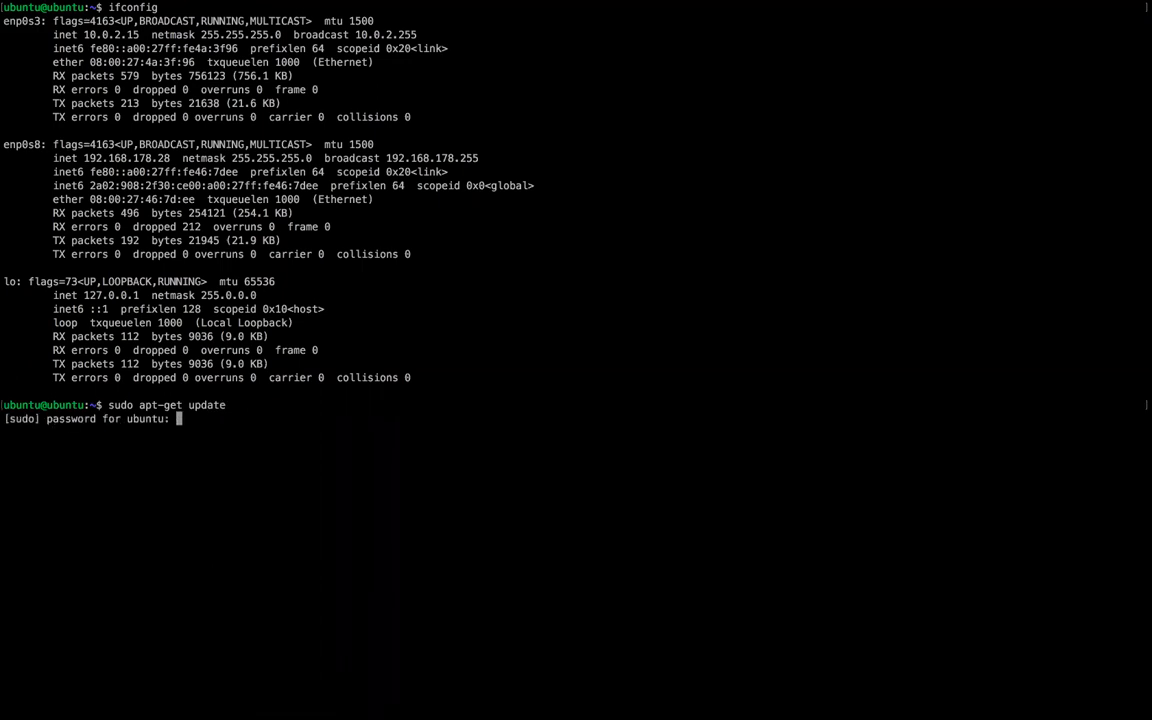
key(Return)
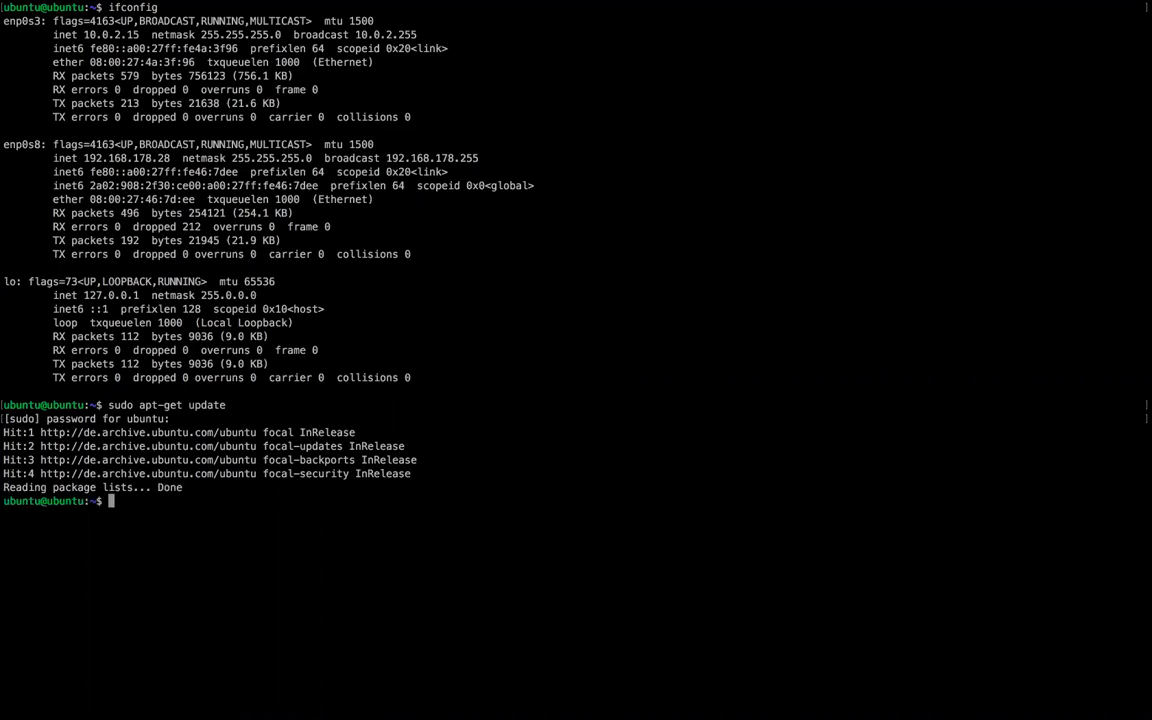
- Clear the SSH session's screen and return to the full-screen terminal
text(clear)
key(Return)
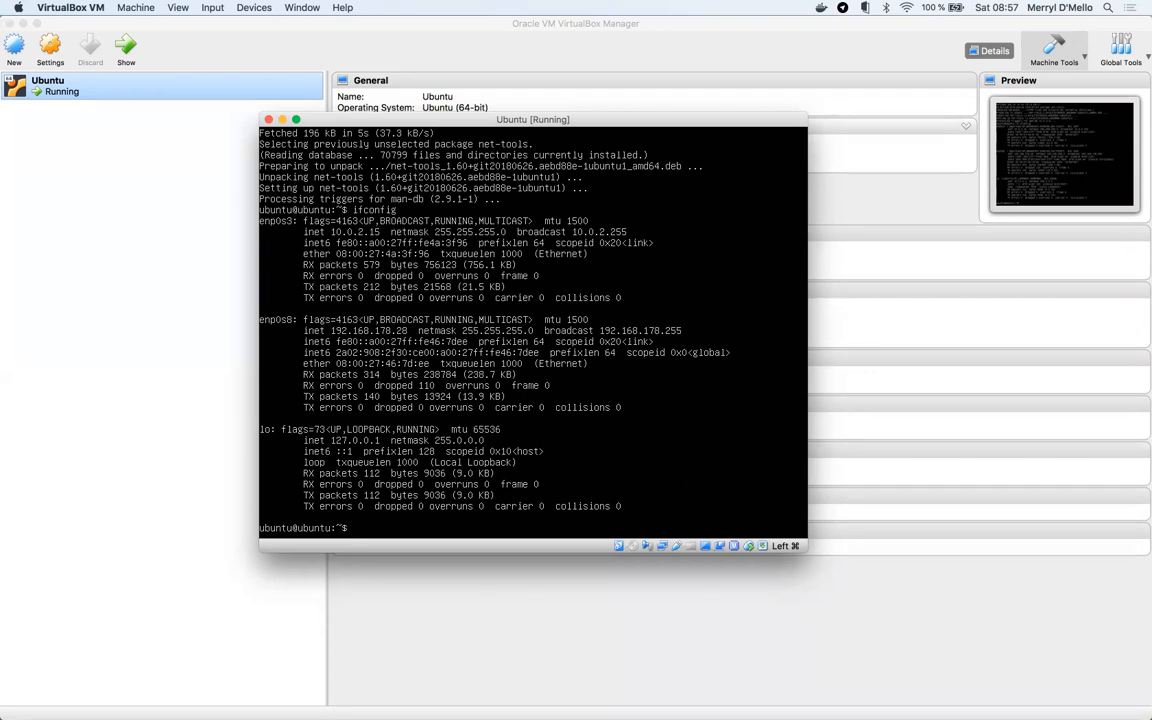
key(super+f)
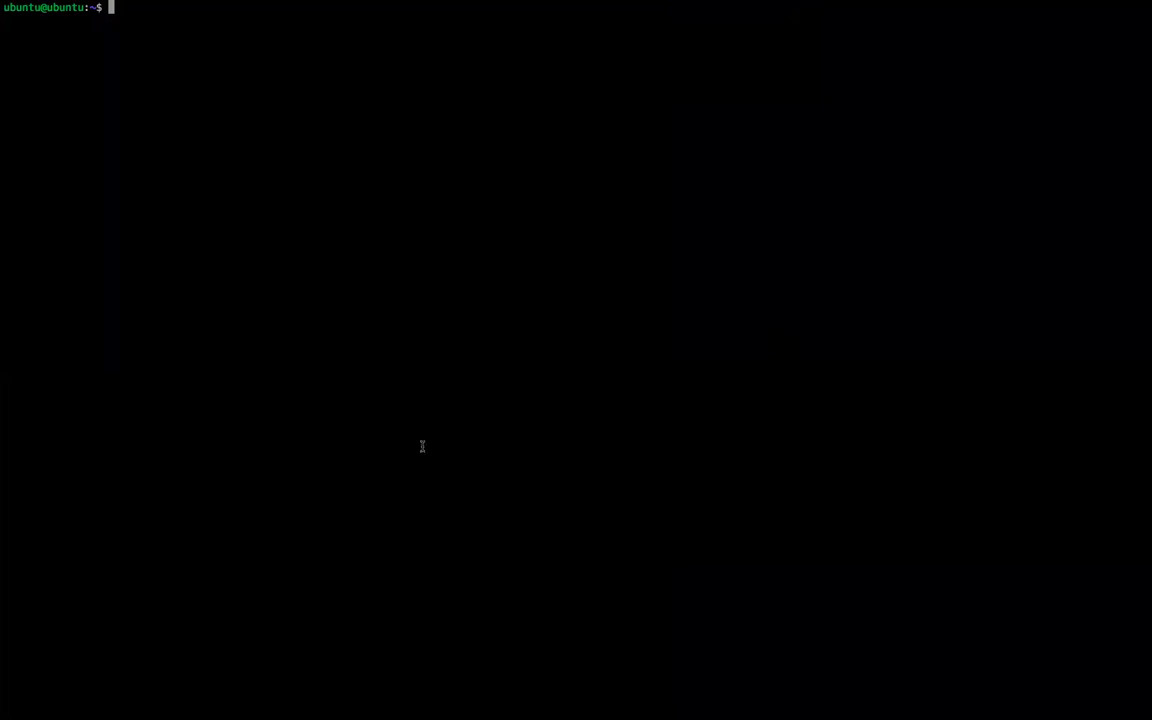
- Try running python on the VM, which is not found
key(ctrl+Left)
key(ctrl+Right)
text(python)
key(BackSpace)
key(BackSpace)
key(BackSpace)
key(BackSpace)
key(BackSpace)
key(BackSpace)
text(python)
key(Return)
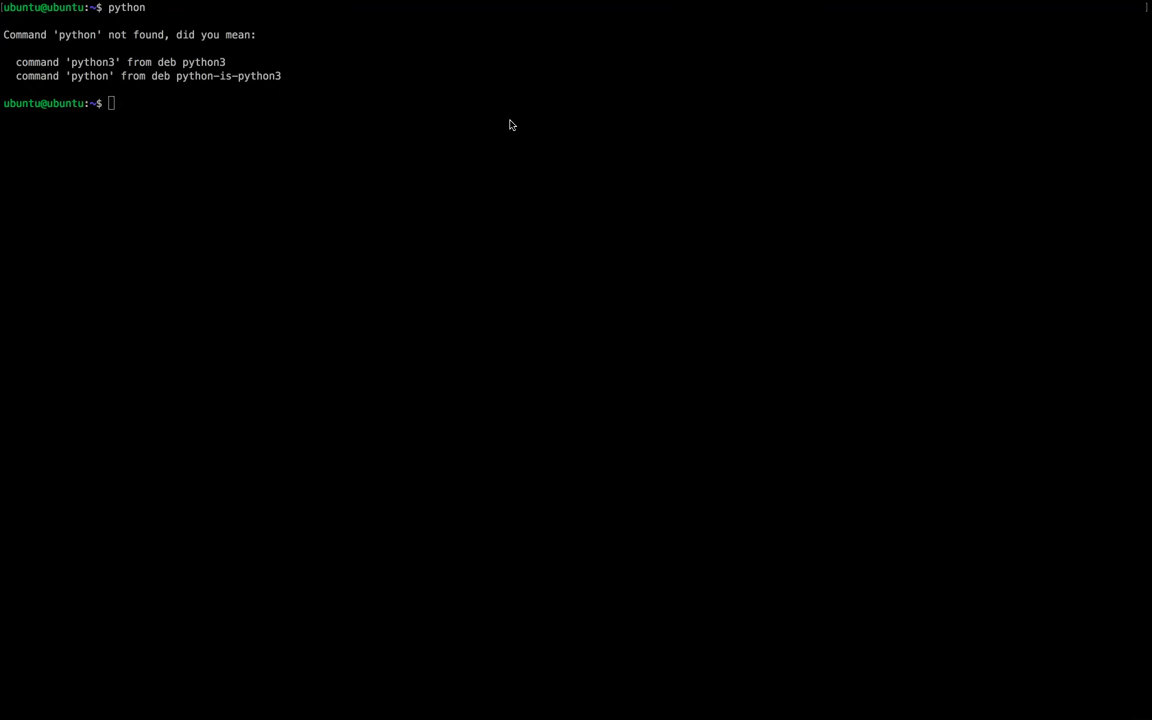
- Start the Python 3.8.2 interpreter with python3, suspend it with Ctrl+Z, and clear the screen
click(304, 158)
text(python3)
key(Return)
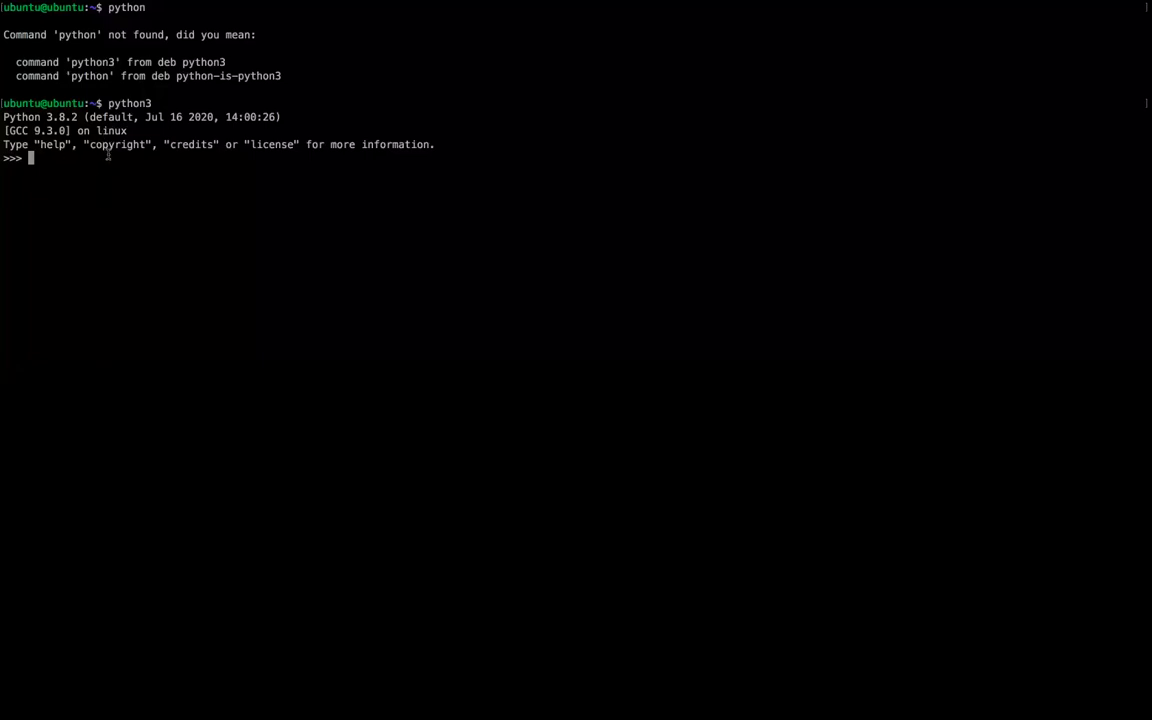
key(ctrl+z)
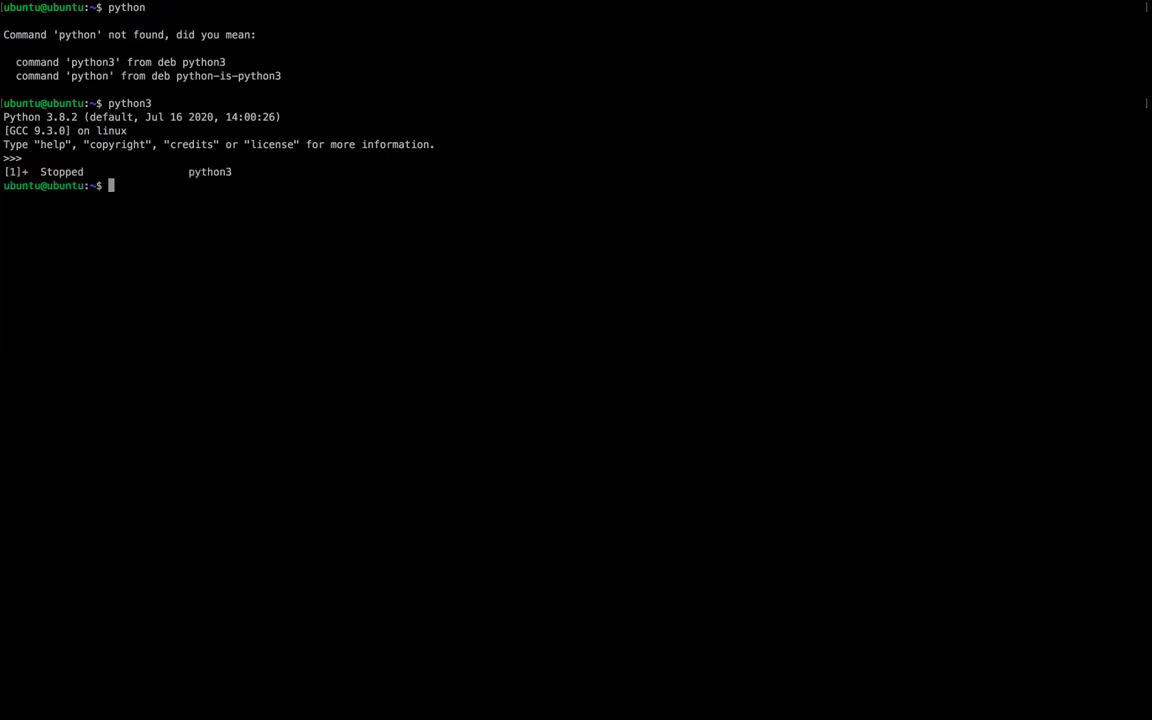
text(clear)
key(Return)
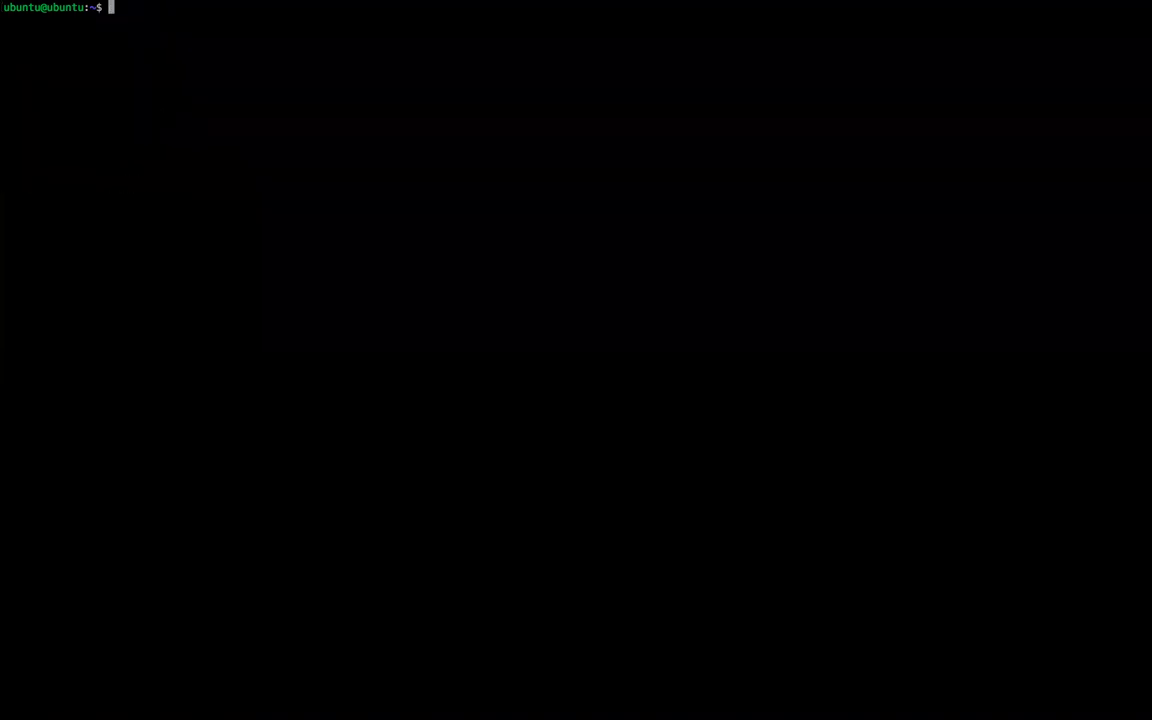